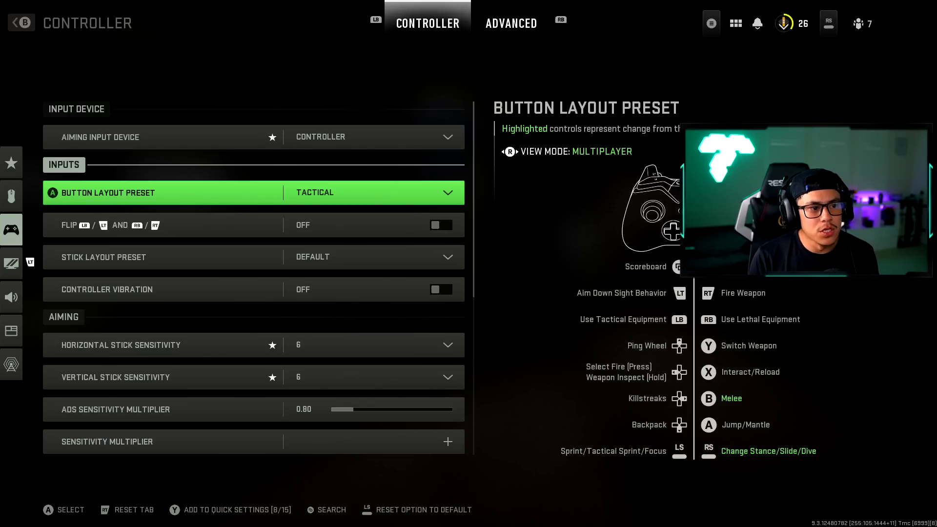
Review the aiming input device, button layout preset, bumper/trigger flip, stick layout preset and controller vibration settings.
left_click(161, 138)
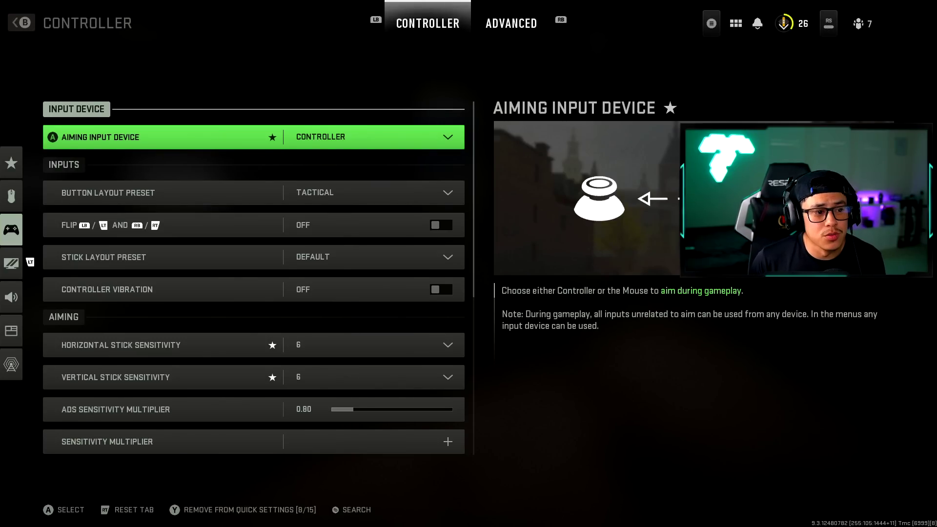
left_click(161, 193)
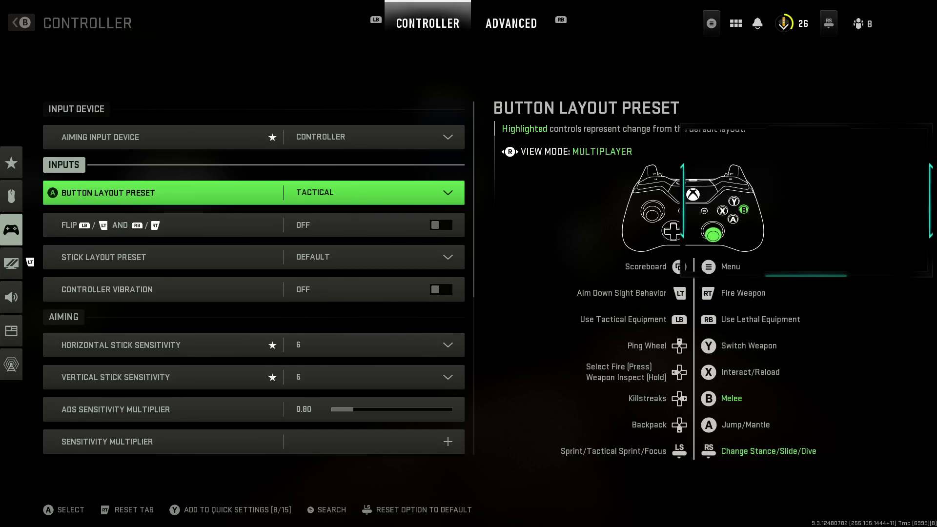
left_click(254, 225)
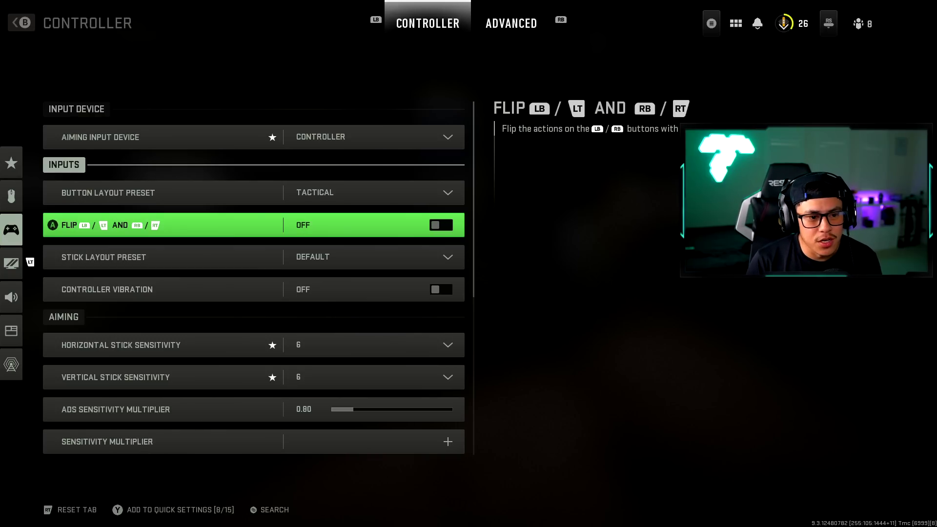
left_click(253, 257)
left_click(254, 289)
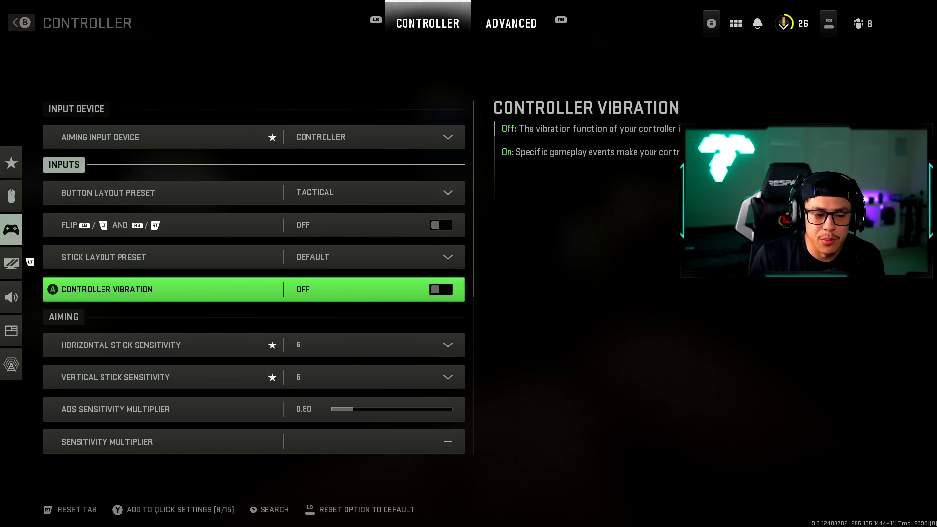
Examine the horizontal and vertical stick sensitivity and the ADS sensitivity multiplier in the Aiming section.
left_click(253, 345)
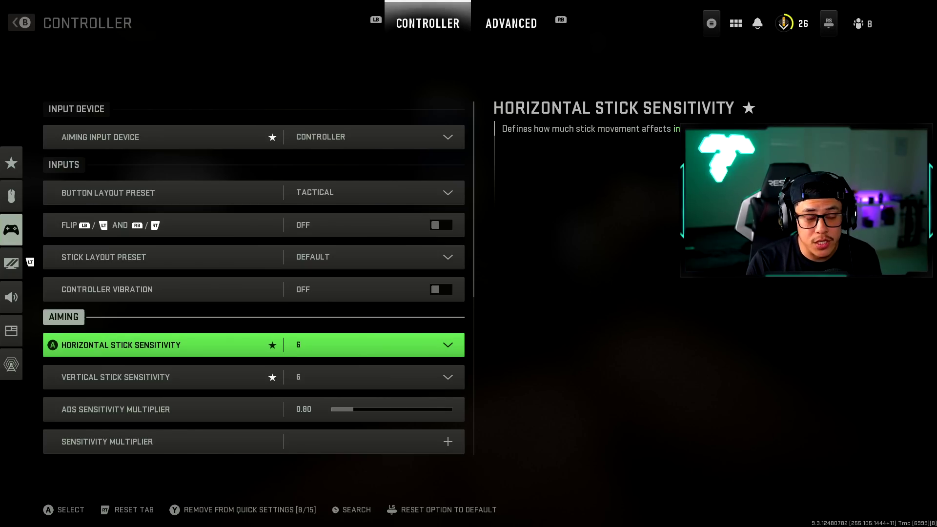
key("Down")
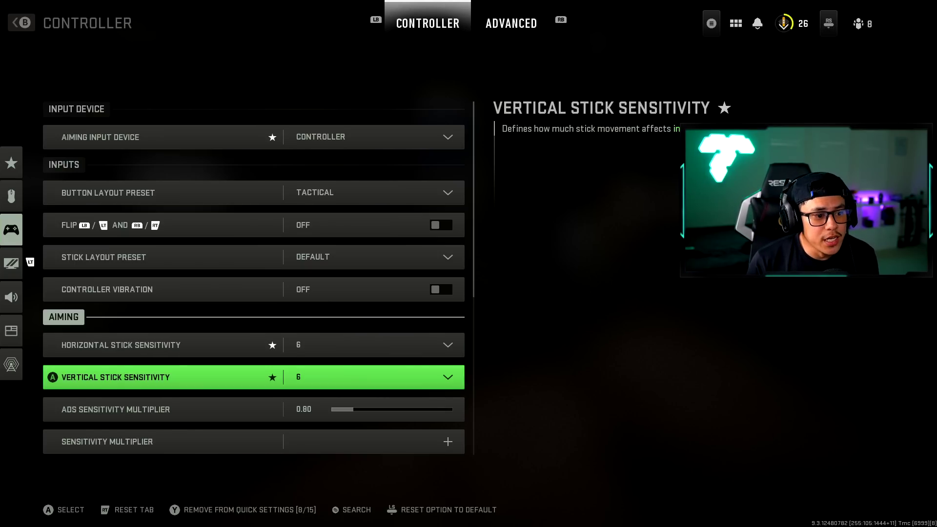
key("Up")
key("Down")
key("Down")
key("Up")
key("Up")
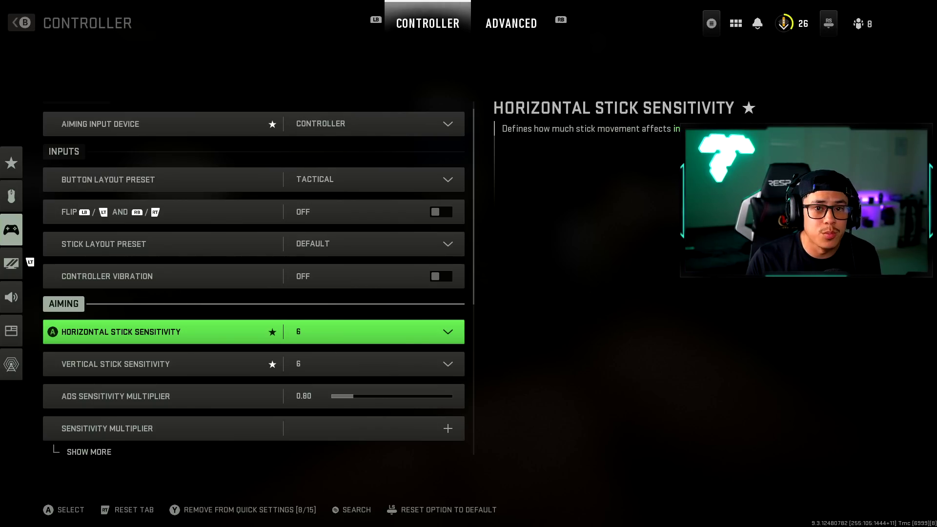
key("Down")
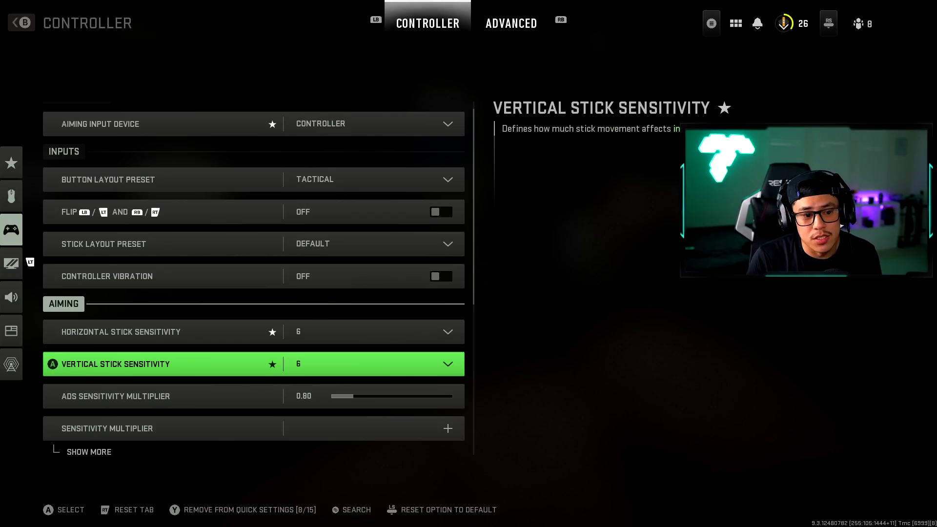
key("Up")
key("Down")
key("Down")
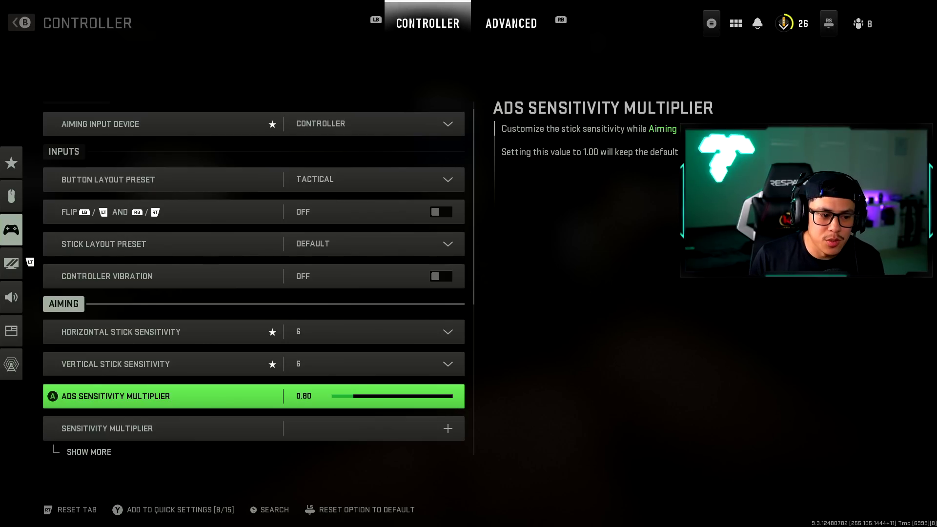
Expand the Sensitivity Multiplier group to check the third person, vehicle and tablet multipliers, and collapse it again.
left_click(254, 429)
key("Return")
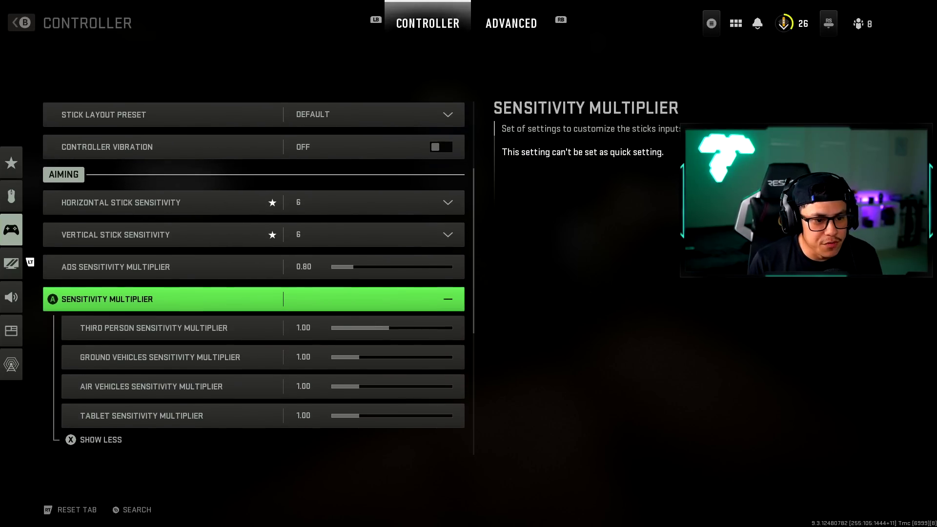
key("Return")
Look over the Vertical Aim Axis, Aim Down Sight Behavior and Automatic Sprint settings.
key("Down")
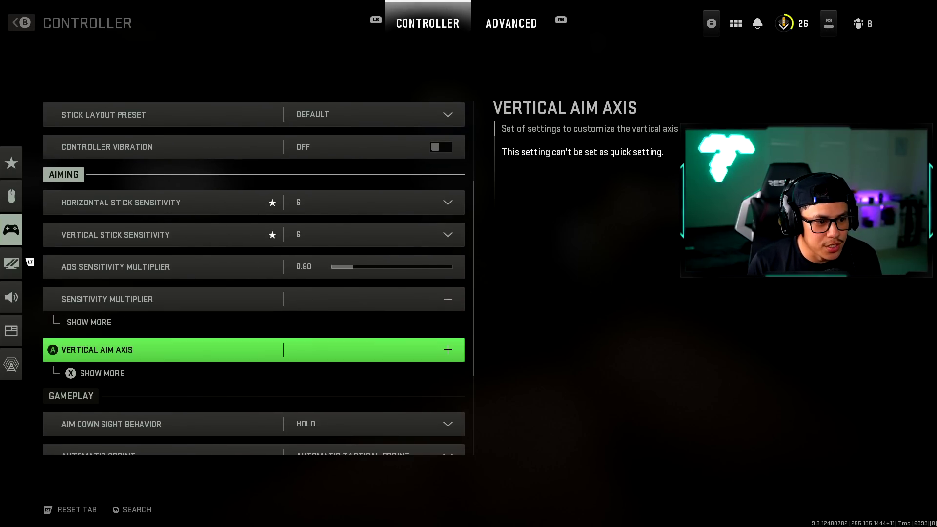
key("Down")
key("Up")
key("Down")
key("Down")
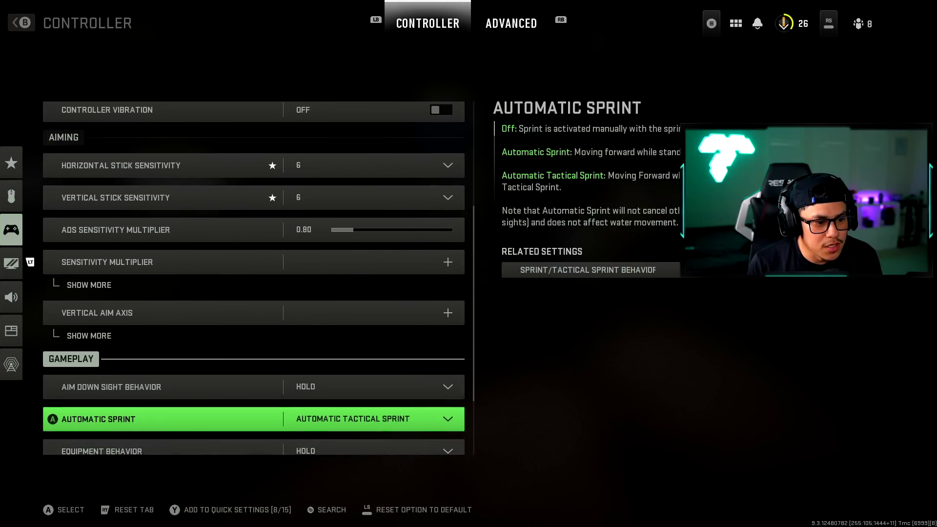
key("Up")
key("Down")
key("Down")
key("Up")
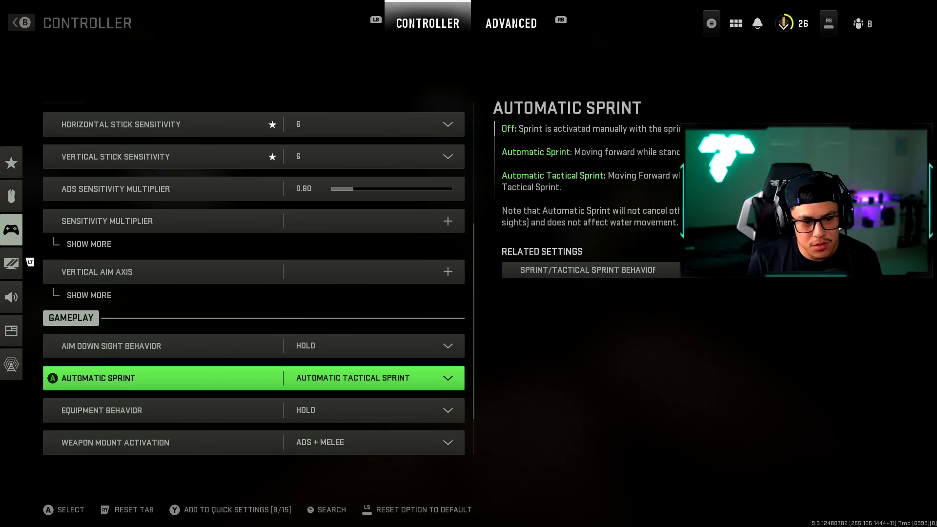
Check the Automatic Sprint options and select Automatic Tactical Sprint.
key("Return")
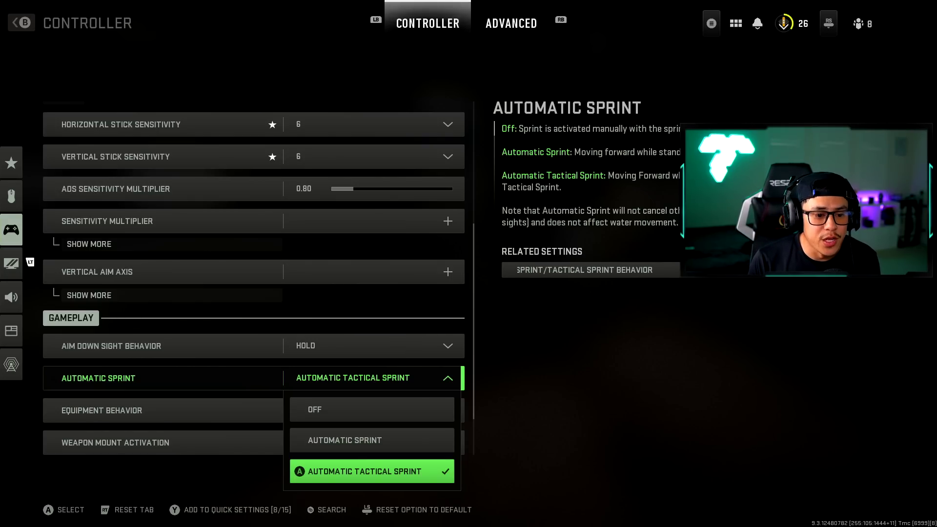
key("Return")
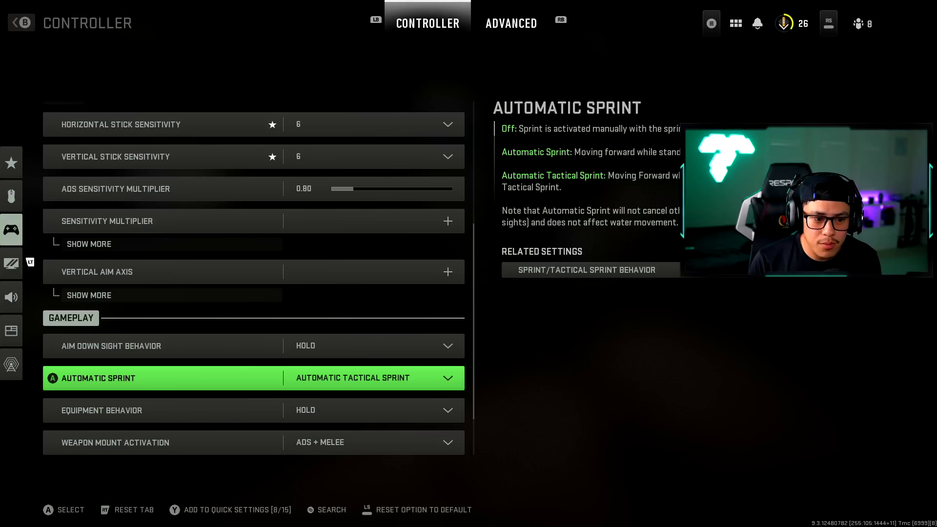
key("Return")
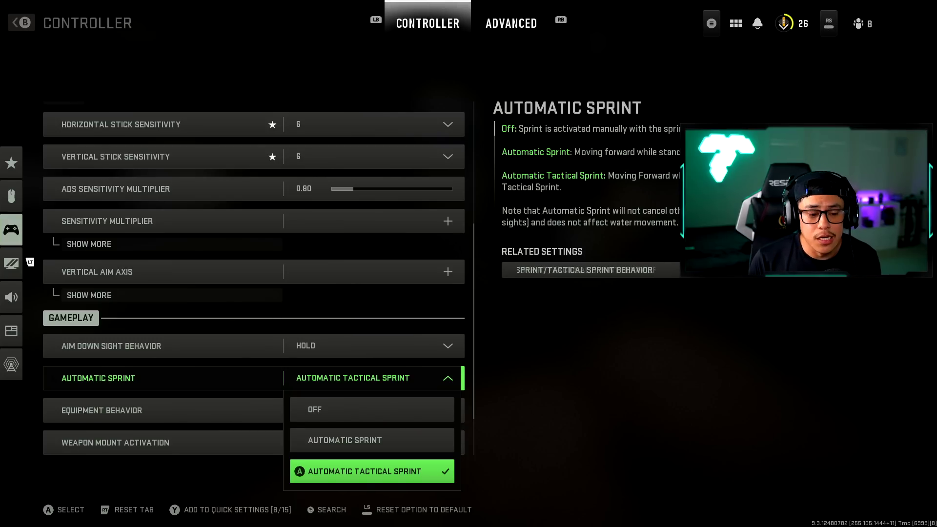
key("Return")
Review the remaining Gameplay settings from Equipment Behavior to Armor Plate Behavior, and return to Aim Down Sight Behavior.
key("Down")
key("Down")
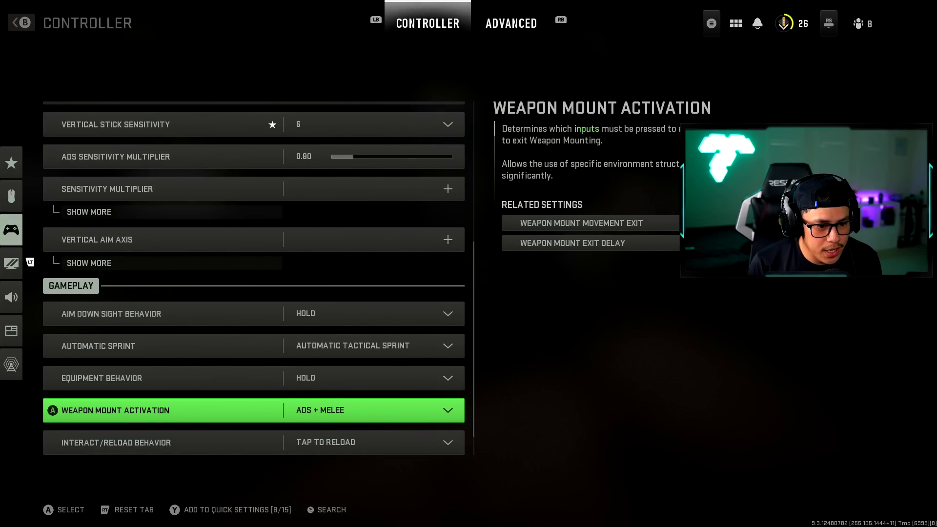
key("Down")
key("Down")
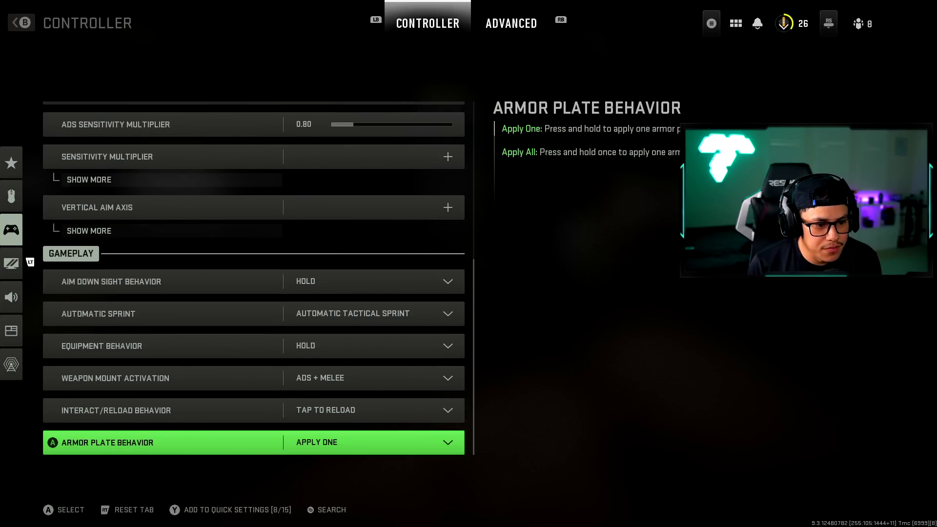
key("Up")
key("Up")
key("Up")
key("Up")
key("Up")
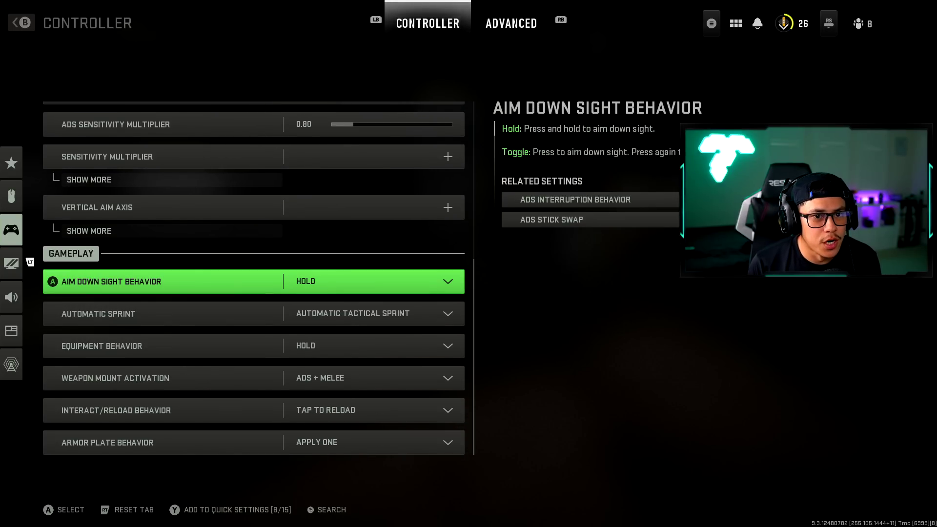
Open the advanced controller settings and view the available Aim Assist Type options without choosing a different one.
key("e")
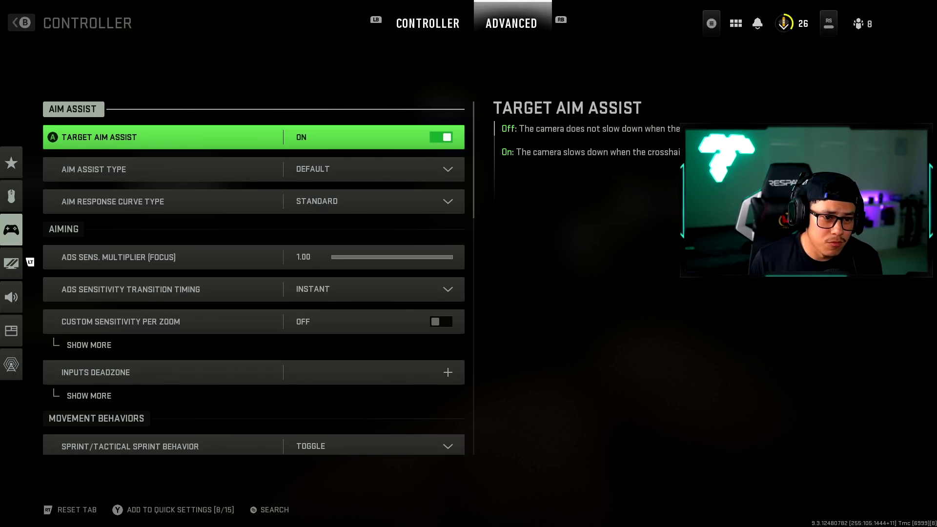
key("Down")
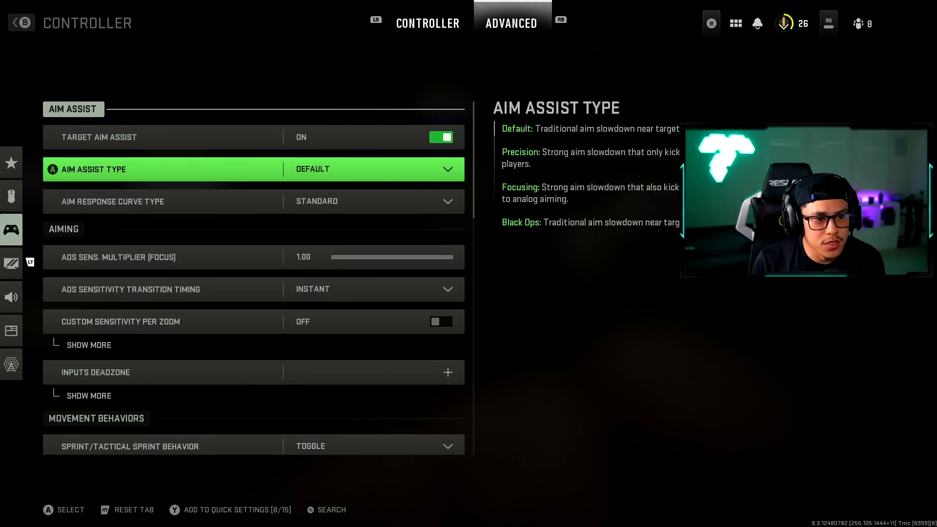
key("Down")
key("Up")
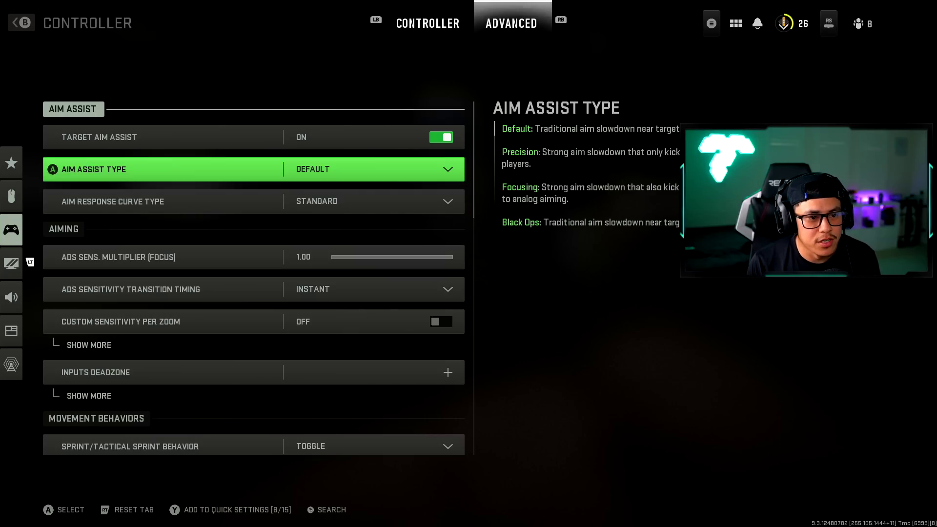
key("Return")
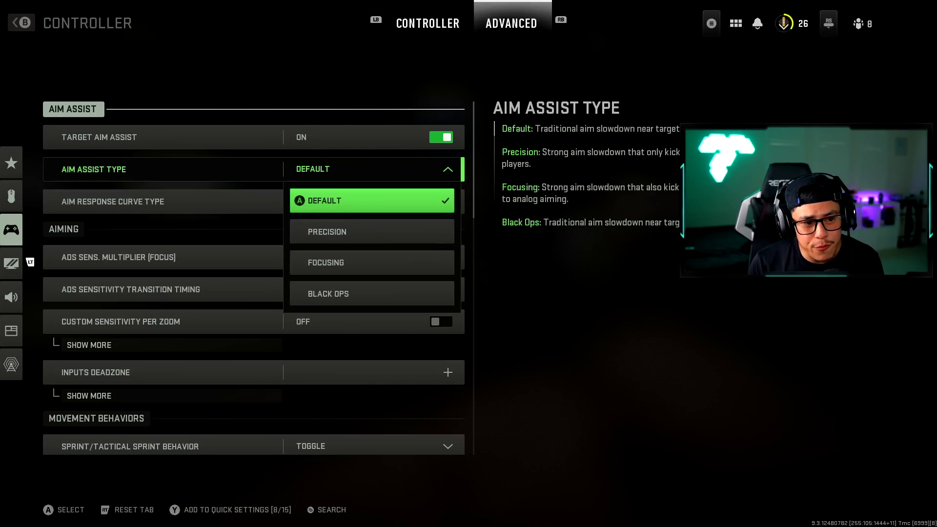
key("Down")
key("Down")
key("Down")
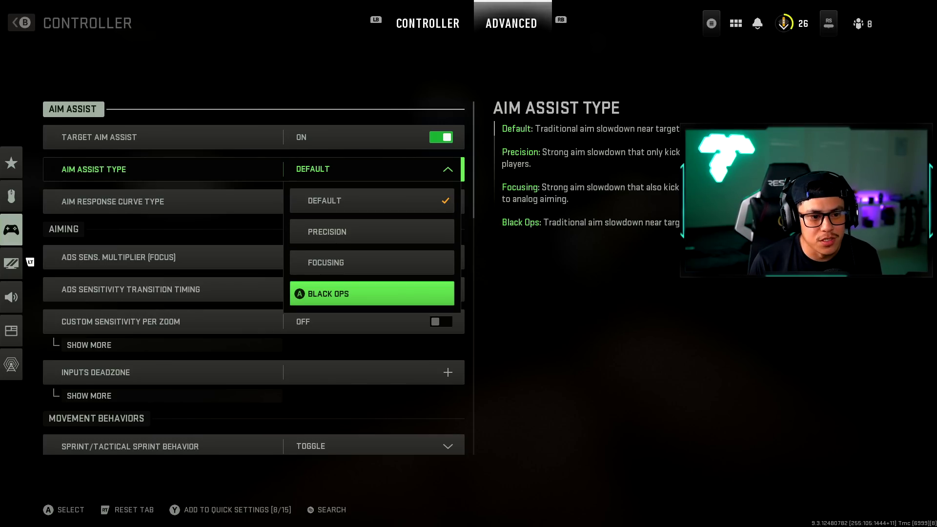
key("Escape")
Look through the Aim Response Curve Type options and select Standard.
key("Down")
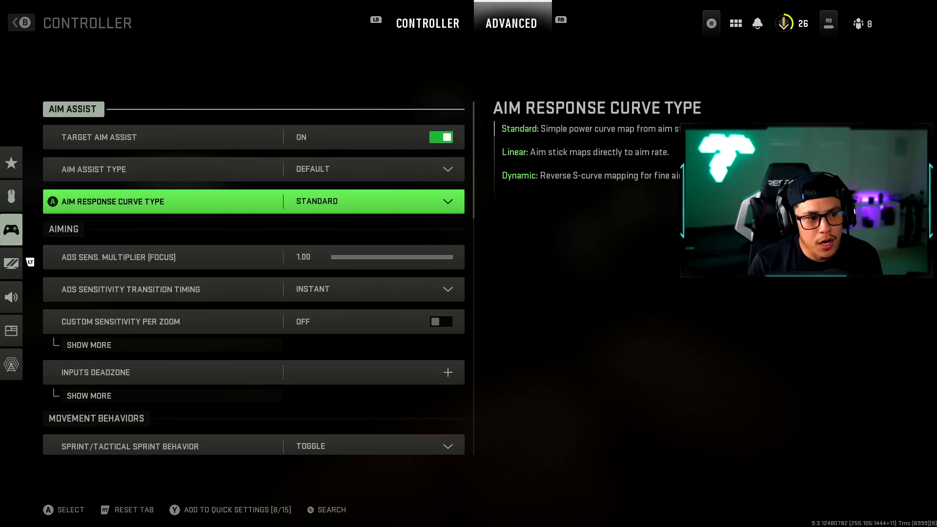
key("Return")
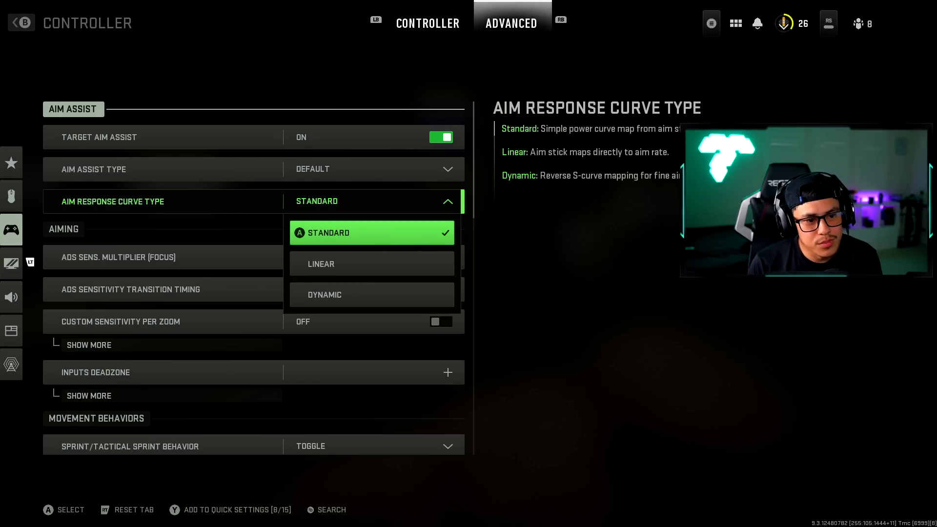
key("Down")
key("Up")
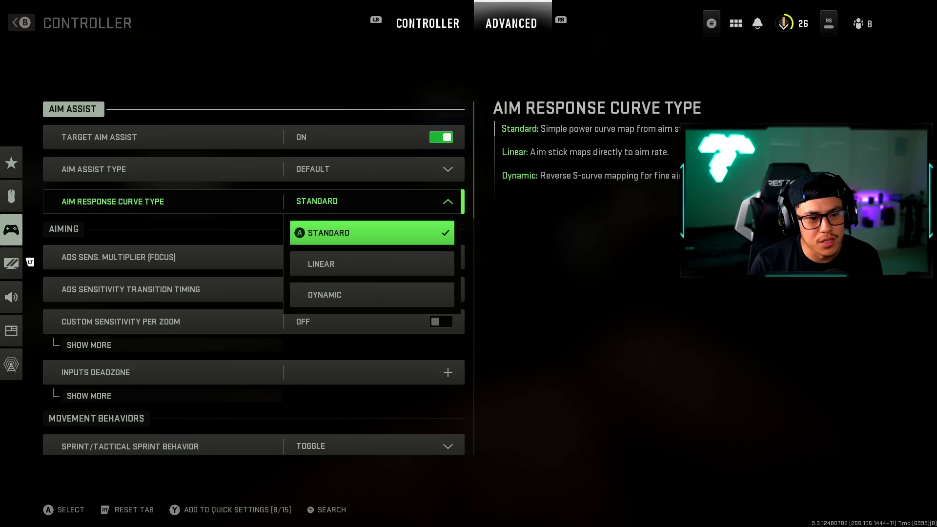
key("Return")
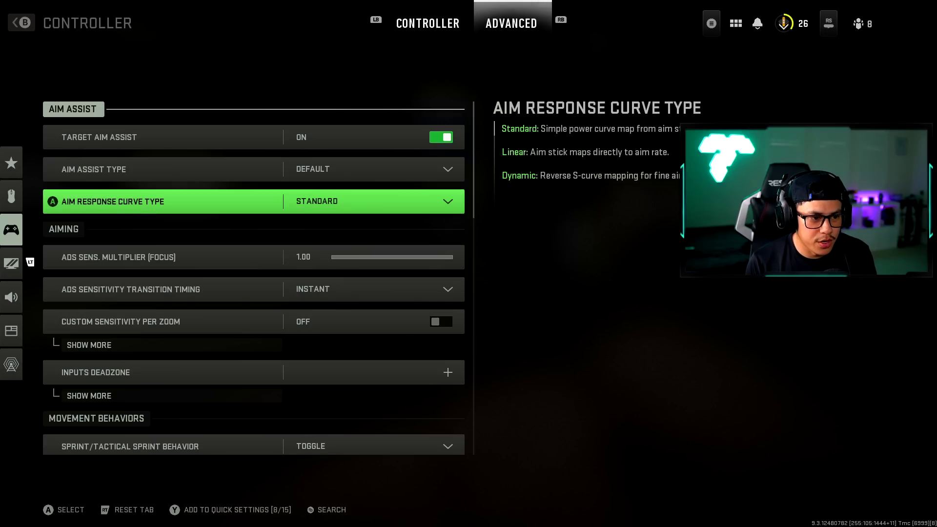
Review the ADS focus sensitivity multiplier, ADS sensitivity transition timing and custom sensitivity per zoom settings.
key("Down")
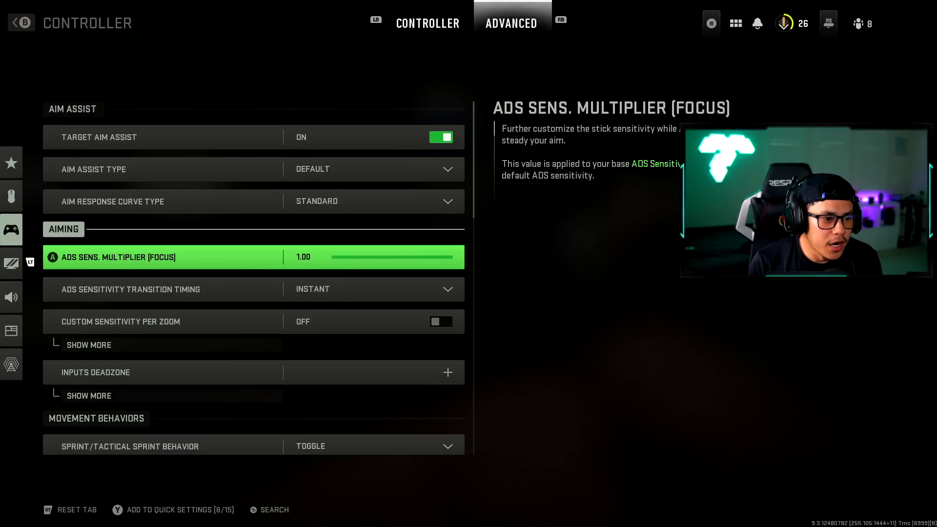
key("Down")
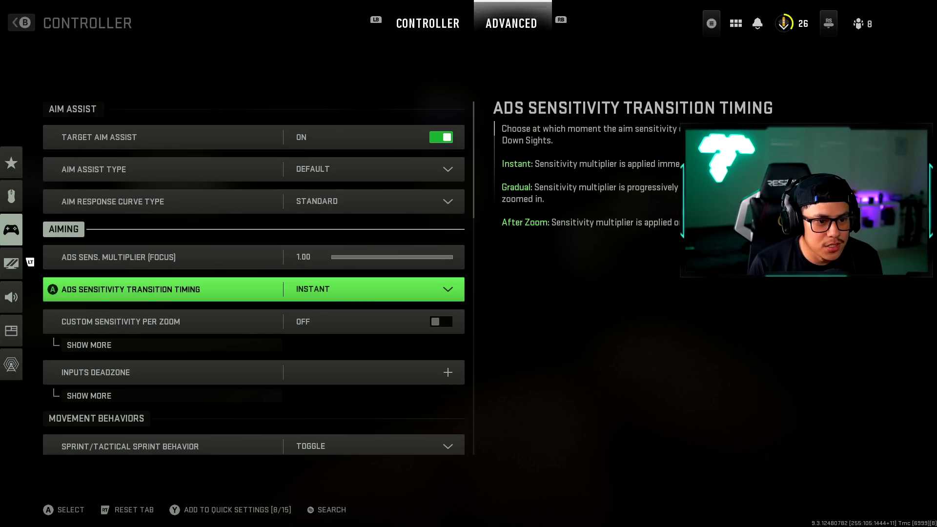
key("Down")
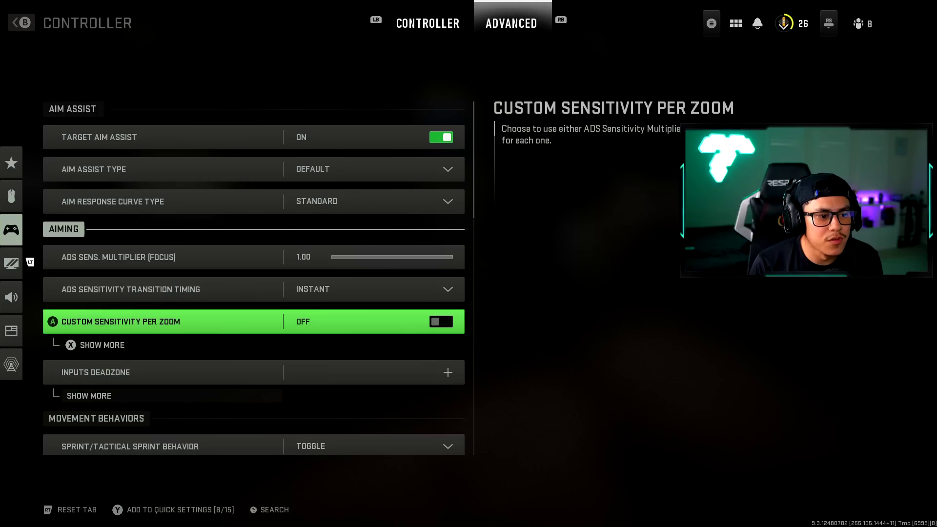
Expand the Inputs Deadzone group and examine the minimum and maximum deadzones for the left and right sticks.
key("Down")
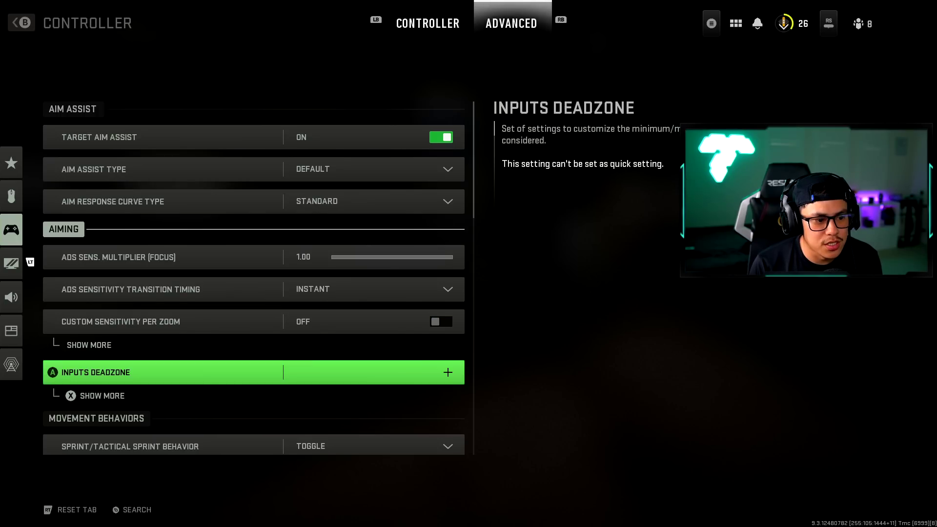
key("Return")
key("Down")
key("Down")
key("Down")
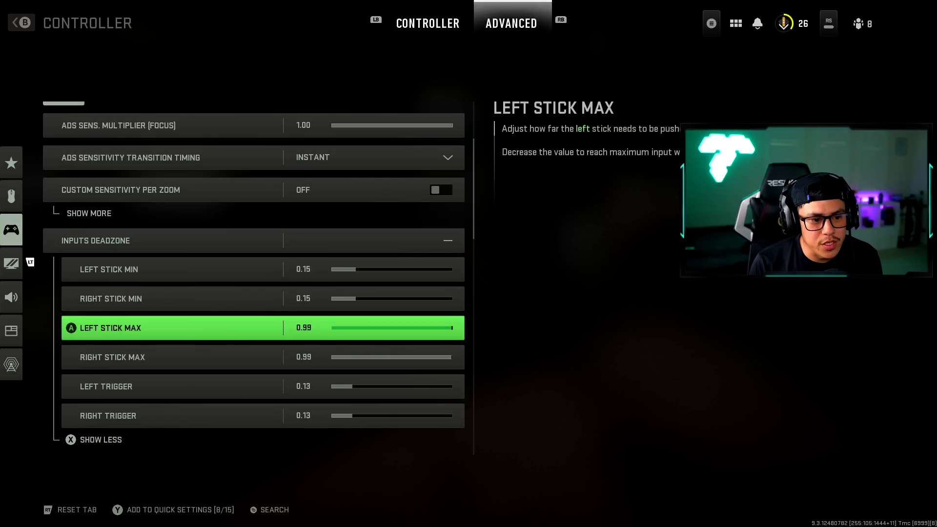
key("Down")
key("Up")
key("Up")
key("Up")
key("Down")
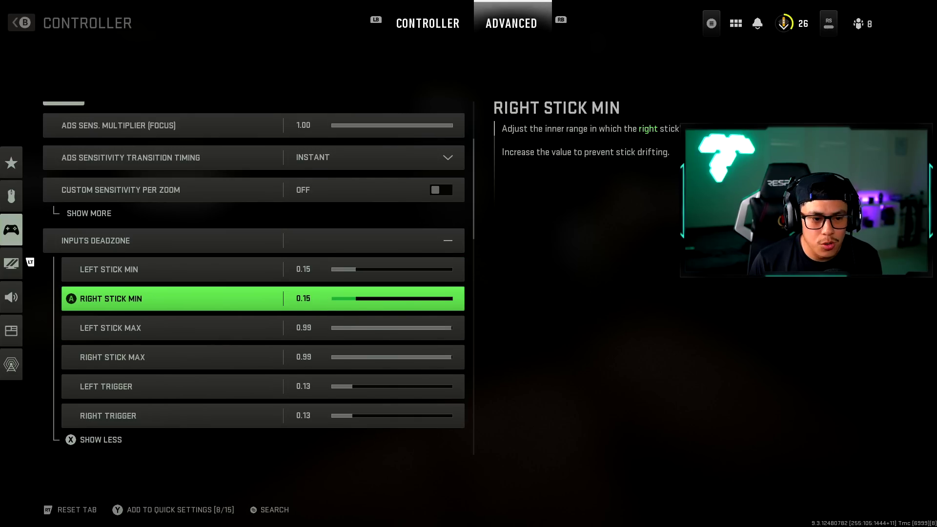
key("Up")
key("Up")
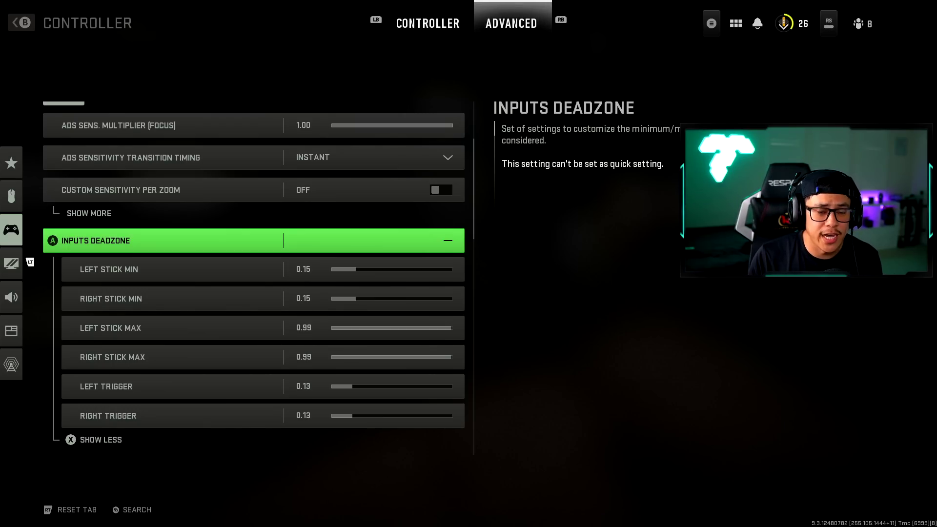
Examine the right stick maximum deadzone and the left and right trigger deadzones.
left_click(262, 357)
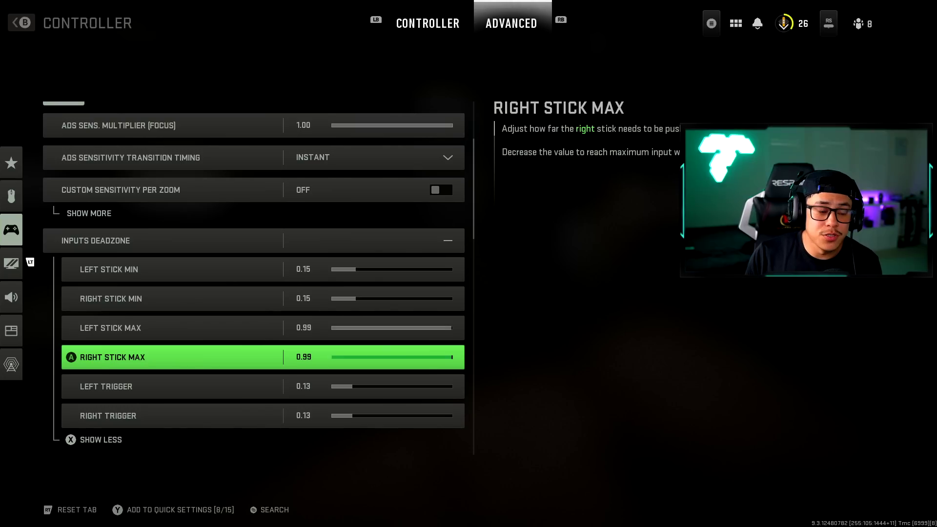
left_click(262, 386)
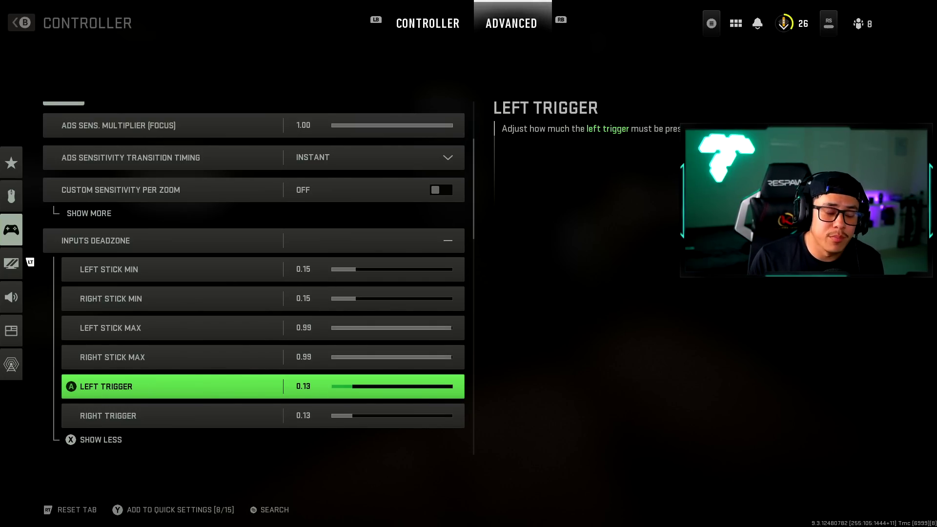
left_click(264, 415)
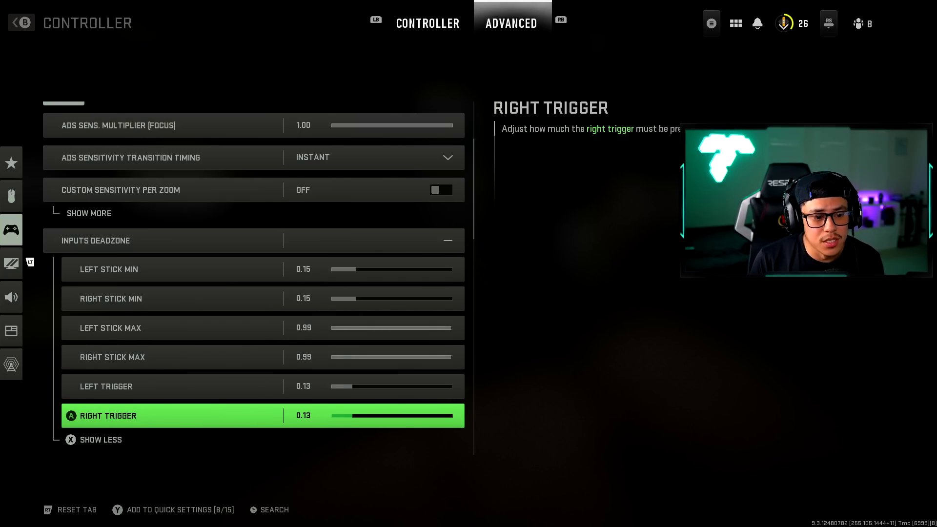
key("Down")
key("Up")
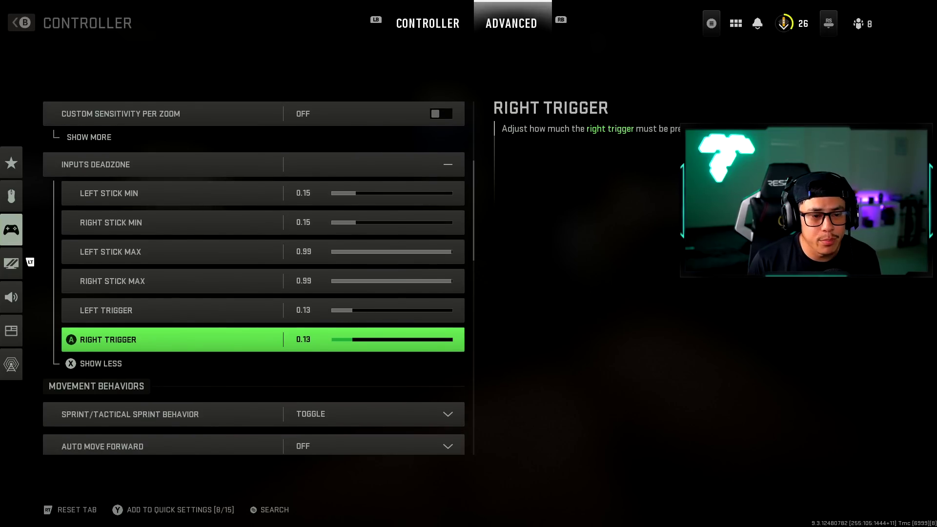
Go back over the trigger and stick deadzone values from Right Trigger up to Left Stick Min.
key("Up")
key("Down")
key("Up")
key("Up")
key("Up")
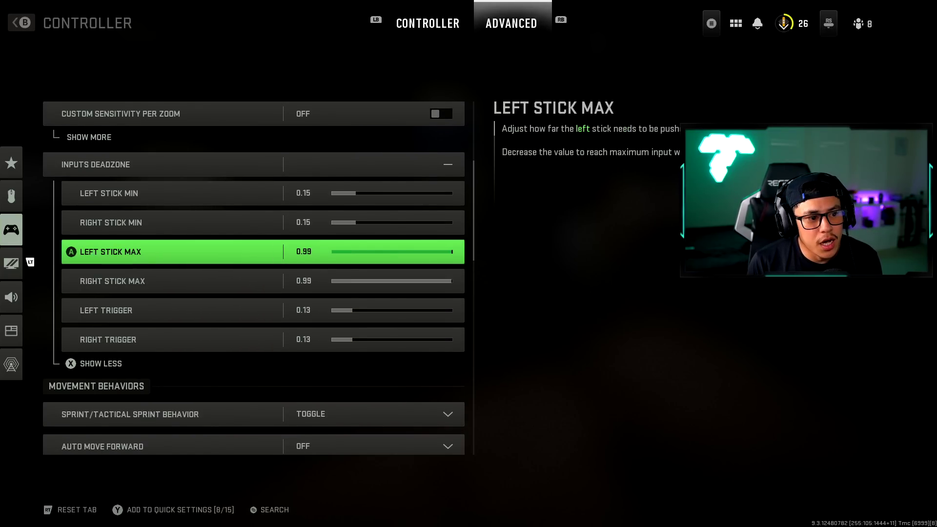
key("Up")
key("Up")
key("Down")
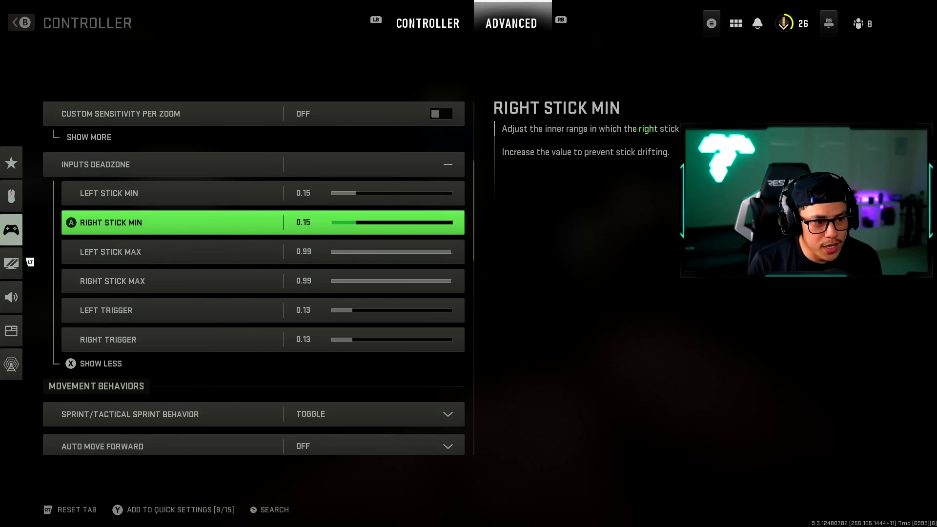
key("Up")
key("Down")
key("Up")
key("Up")
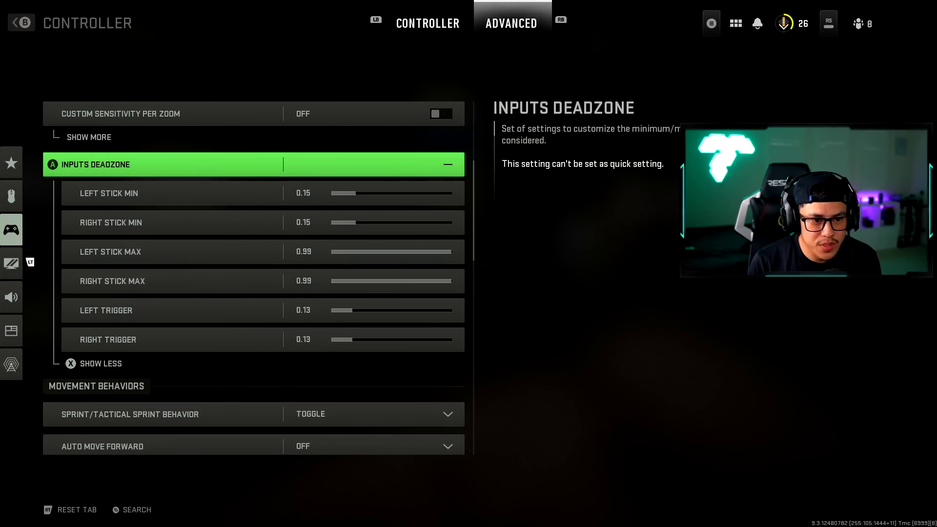
Turn Custom Sensitivity Per Zoom on and back off.
key("Up")
key("Down")
key("Up")
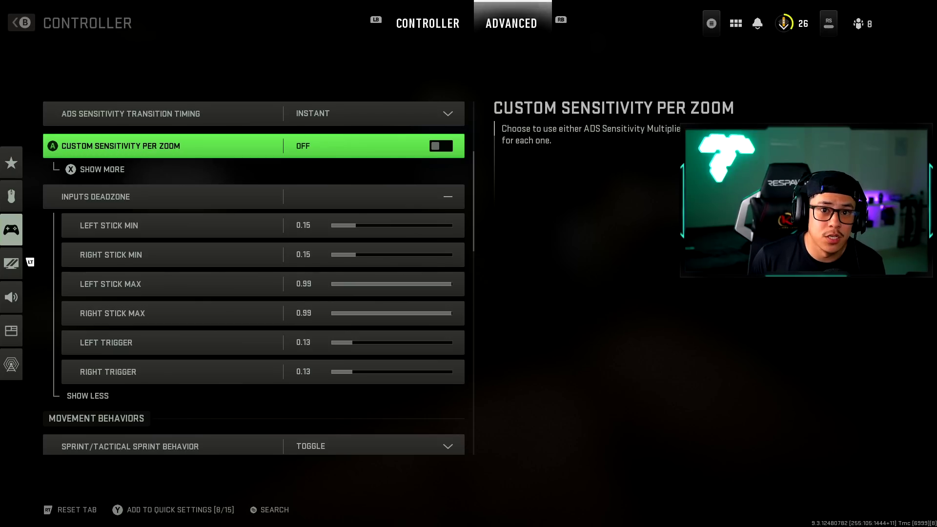
key("Return")
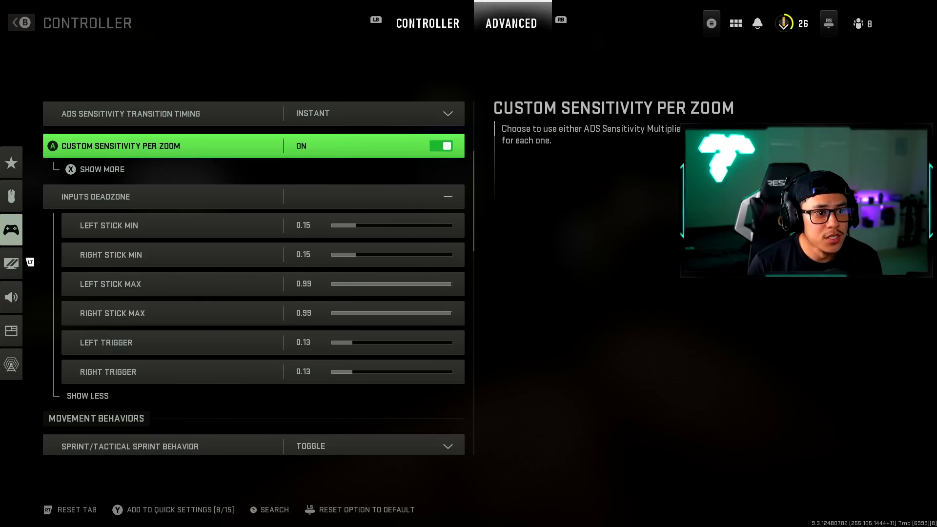
key("Return")
Collapse the Inputs Deadzone group and select Toggle for Sprint/Tactical Sprint Behavior.
key("Down")
key("Return")
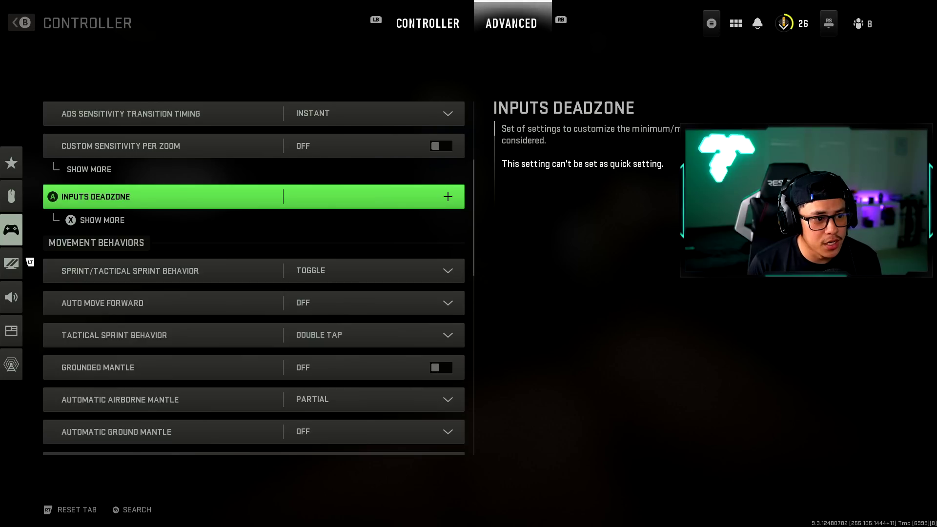
key("Down")
key("Down")
key("Up")
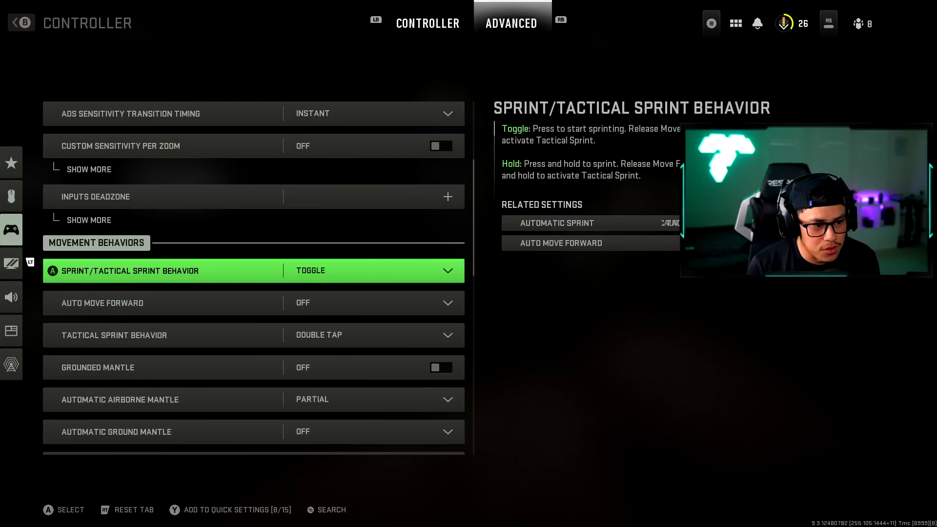
key("Return")
key("Return")
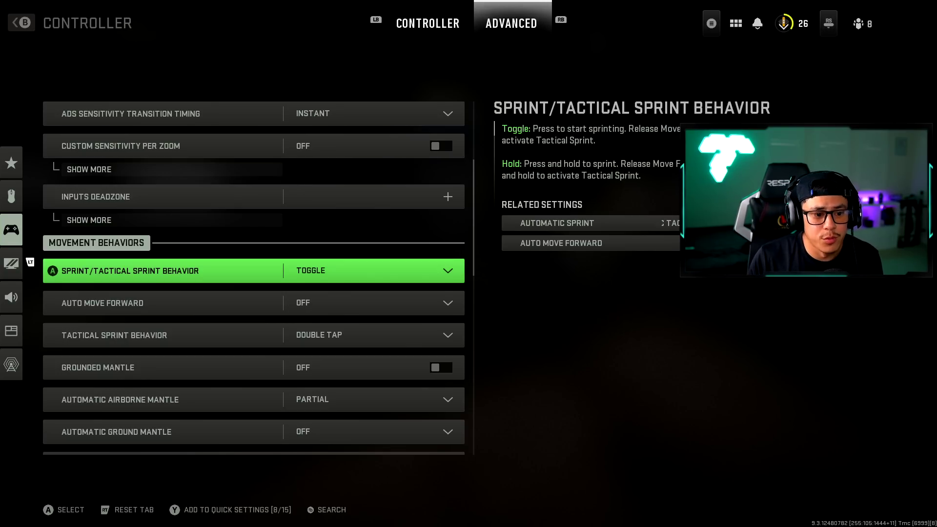
View the Tactical Sprint Behavior options and select Double Tap.
key("Down")
key("Down")
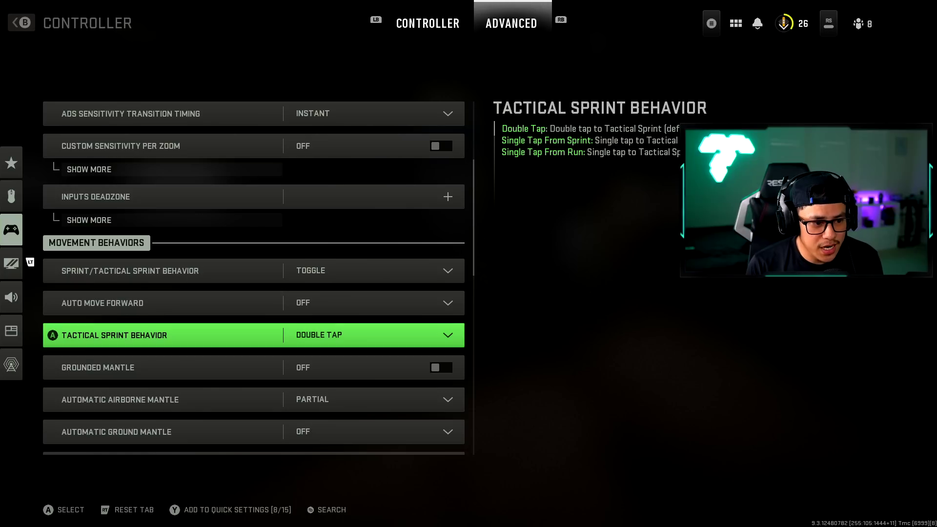
key("Return")
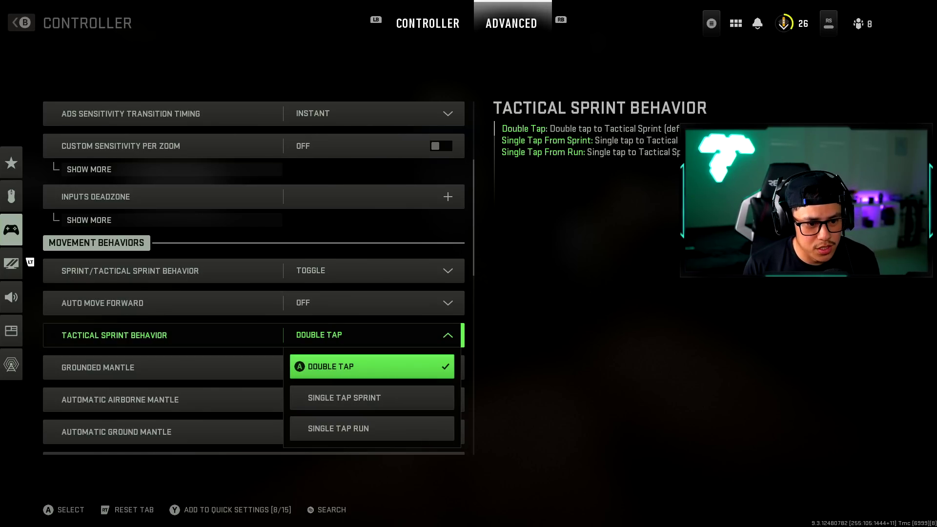
key("Return")
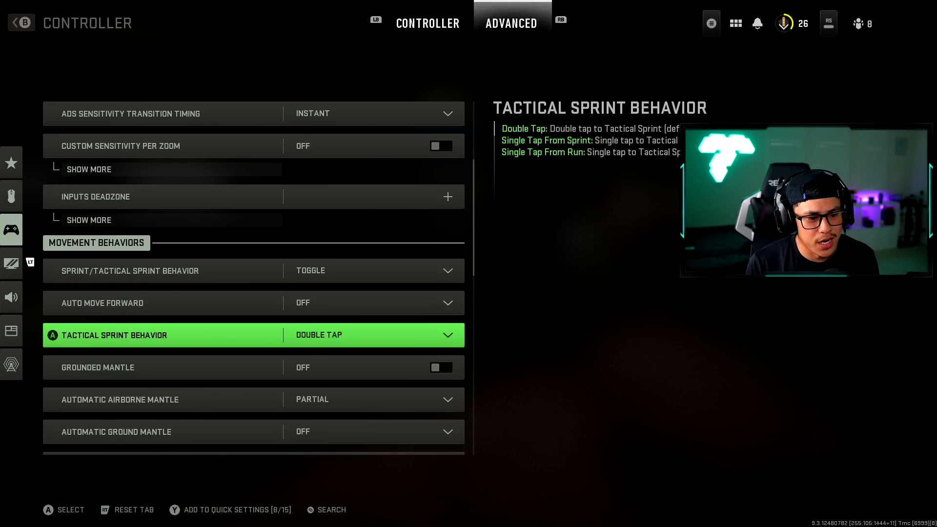
Review the remaining movement behaviors, from Grounded Mantle and the automatic mantles to parachute deployment and Sprinting Door Bash.
key("Down")
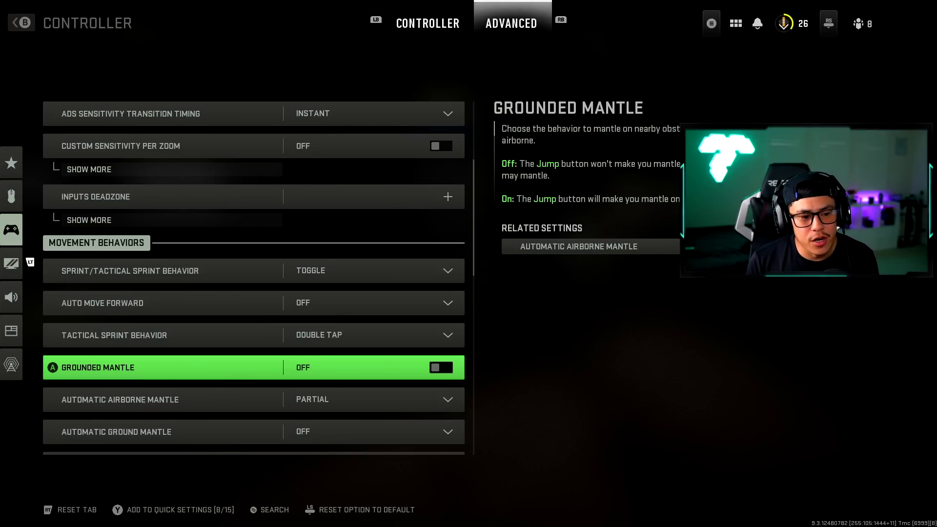
key("Down")
key("Down")
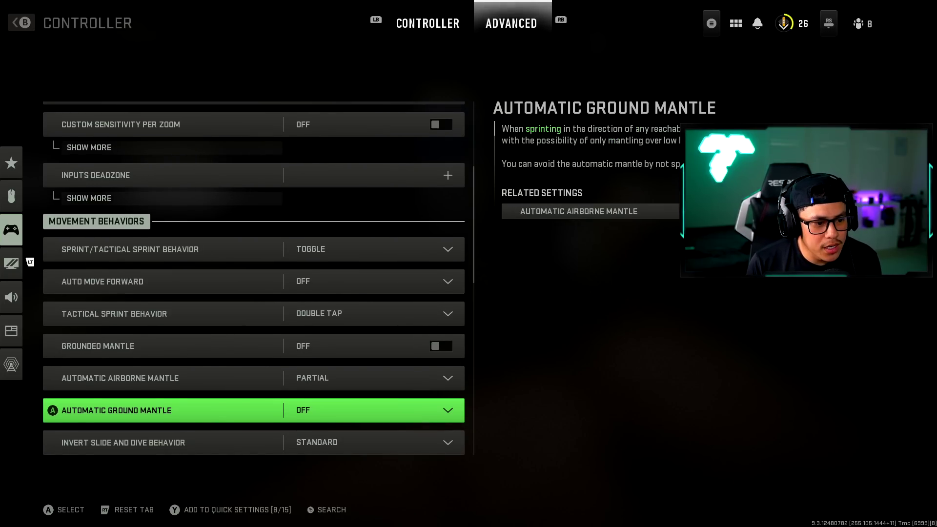
key("Down")
key("Down")
key("Down")
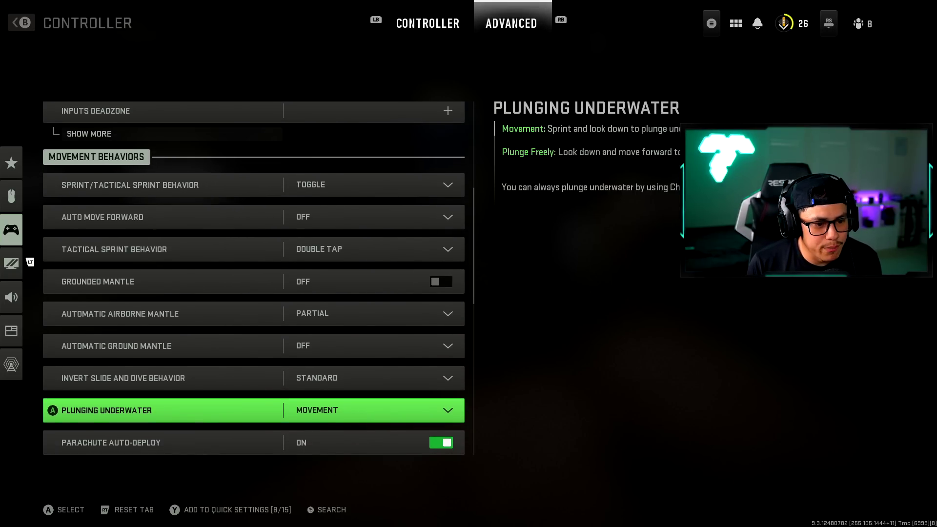
key("Down")
Review the combat behaviors, including ADS stick swap, weapon mount exit, depleted ammo weapon switch and quick C4 detonation.
key("Down")
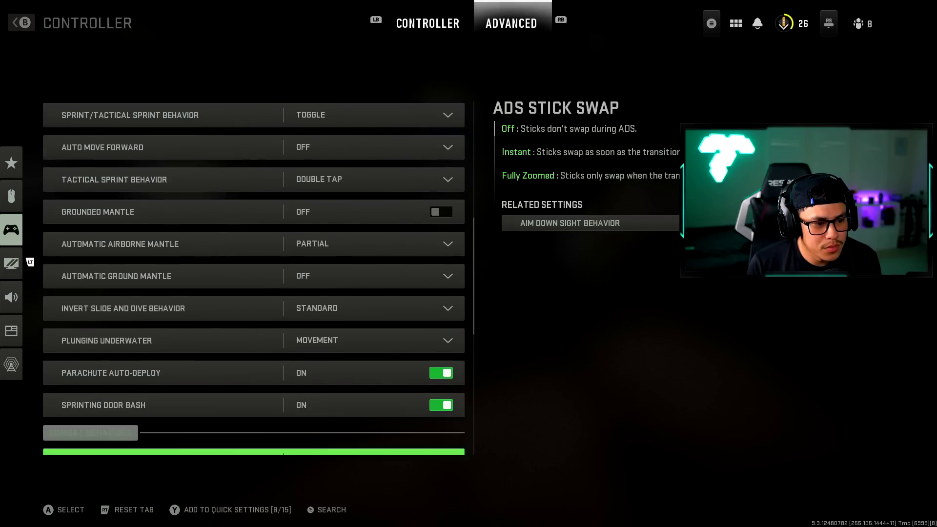
key("Down")
key("Down")
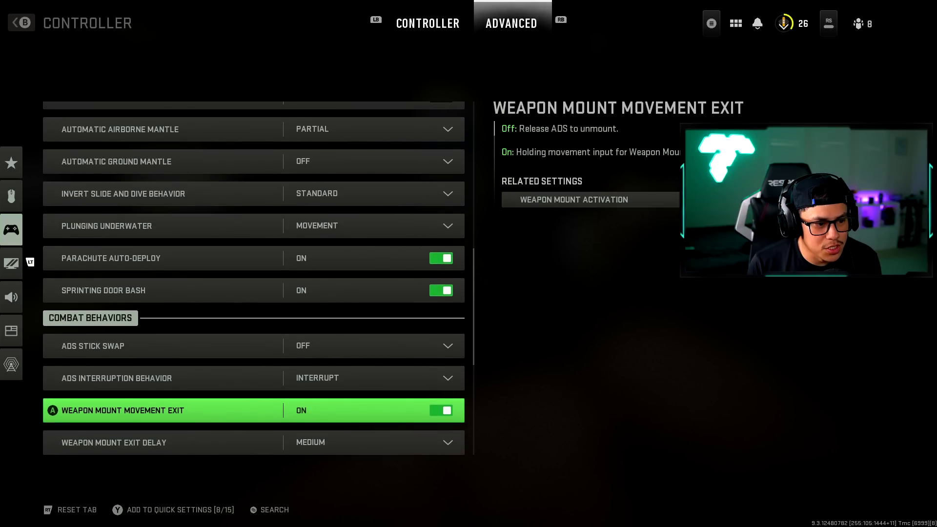
key("Down")
key("Down")
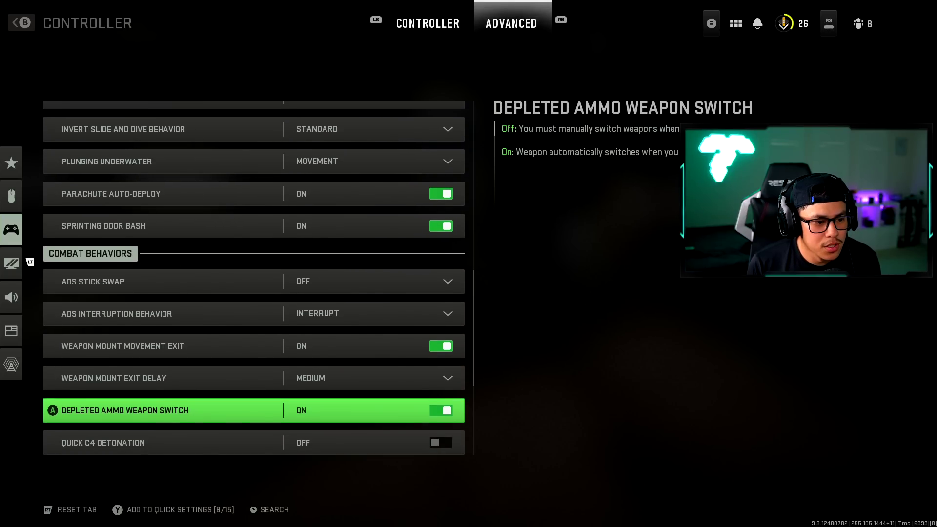
key("Down")
Review the vehicle camera, scoreboard and ping delay settings to the end of the advanced list.
key("Down")
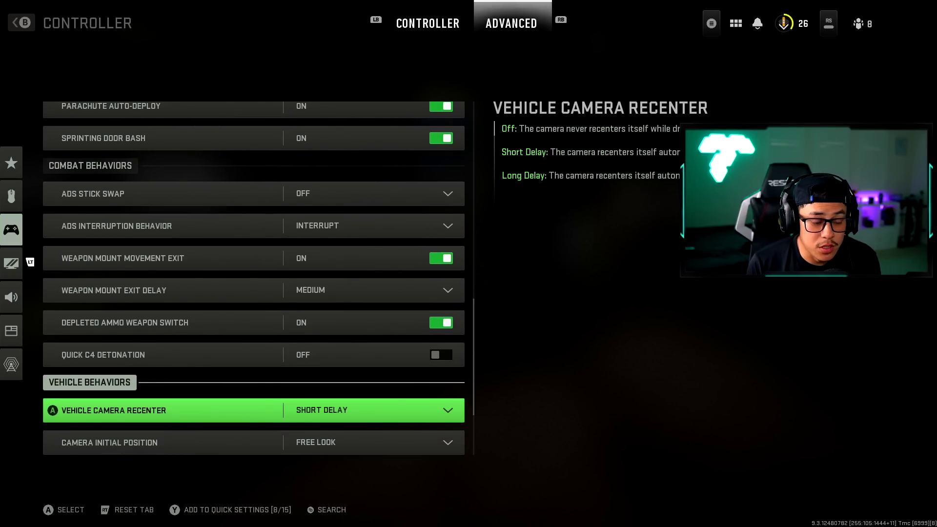
key("Down")
key("Down")
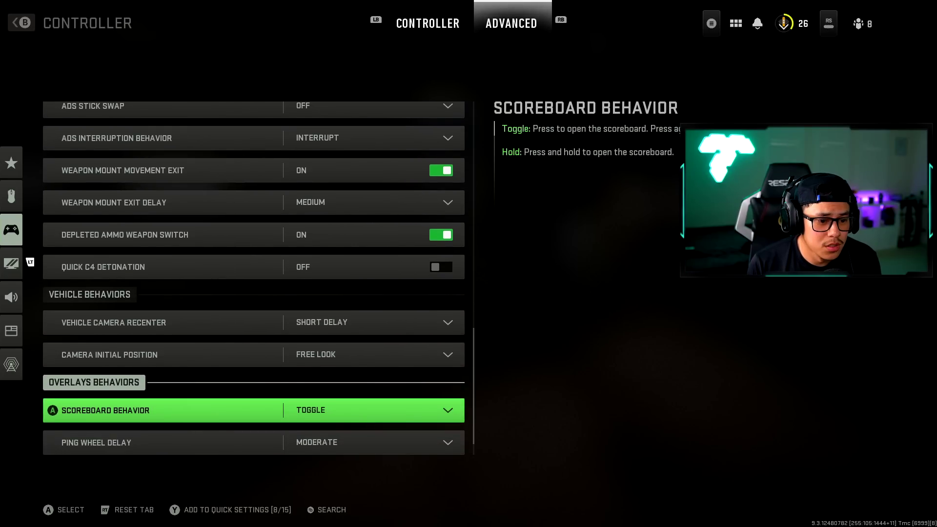
key("Down")
key("Down")
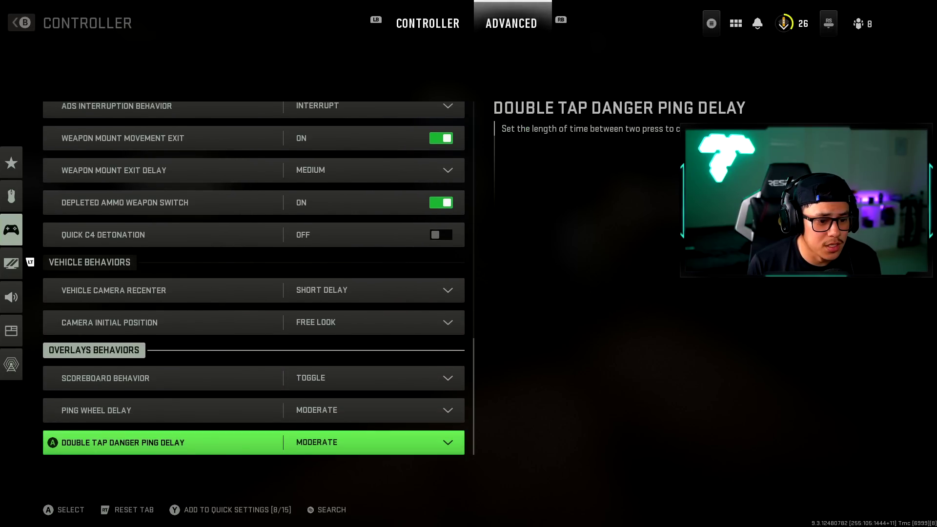
key("Down")
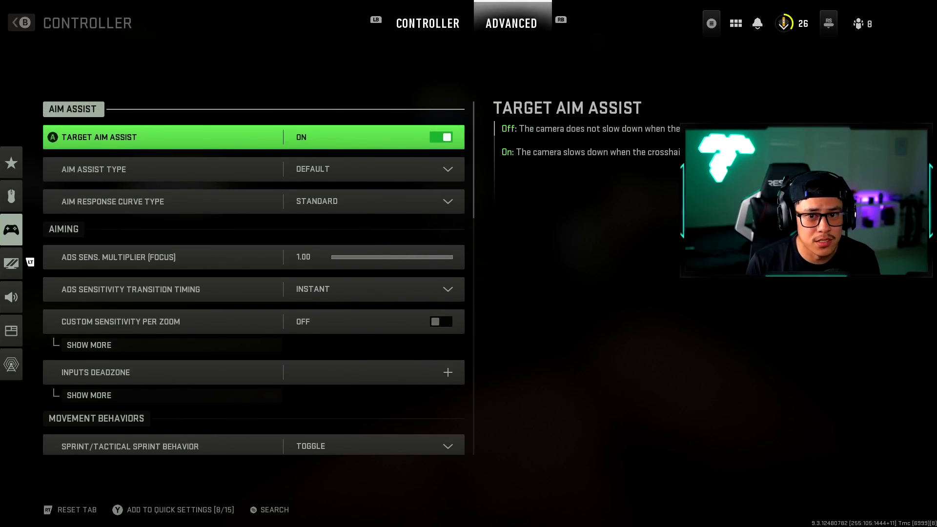
Leave the controller settings and open the Graphics display settings.
key("Escape")
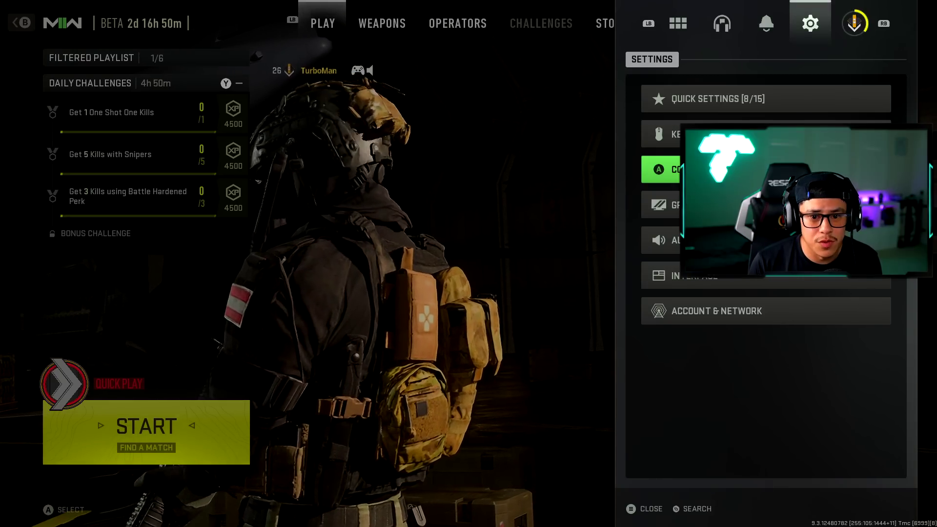
key("Down")
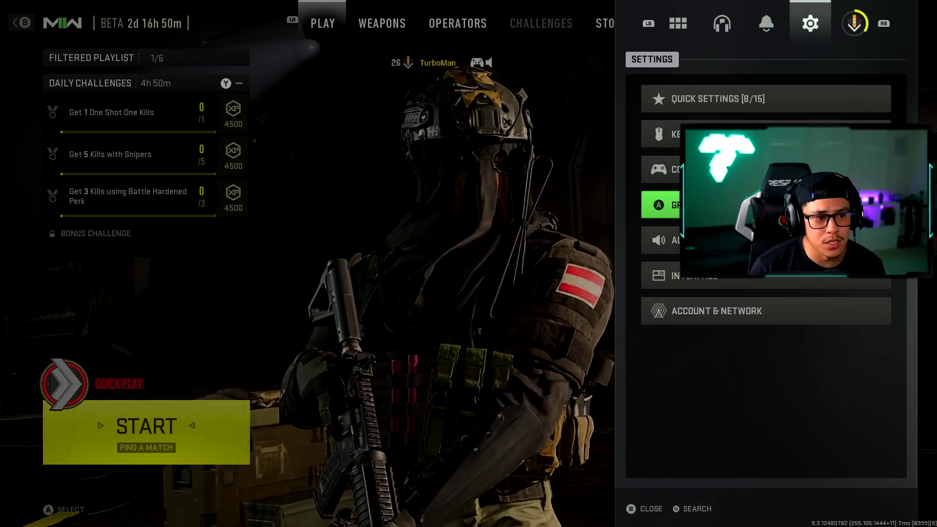
key("Return")
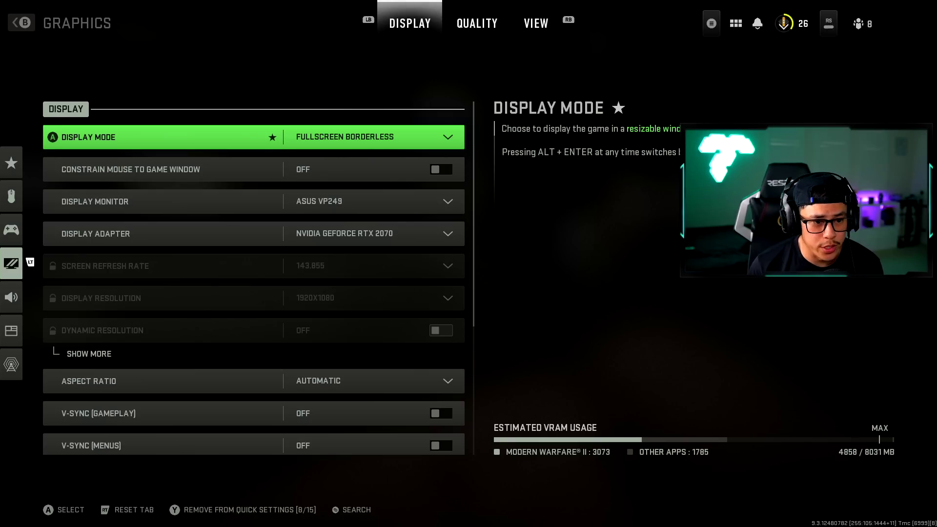
Compare the display mode options, from Windowed to Fullscreen Extended Window, and keep Fullscreen Borderless.
key("Return")
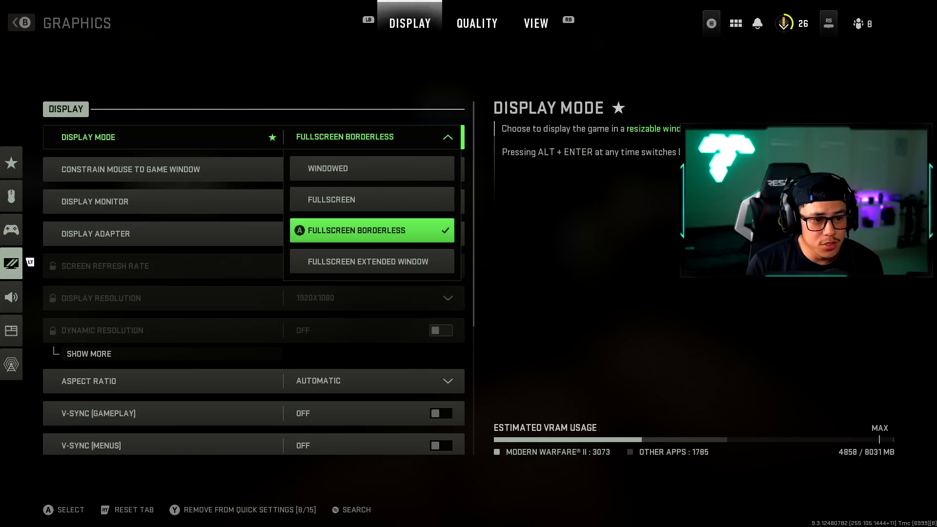
key("Up")
key("Up")
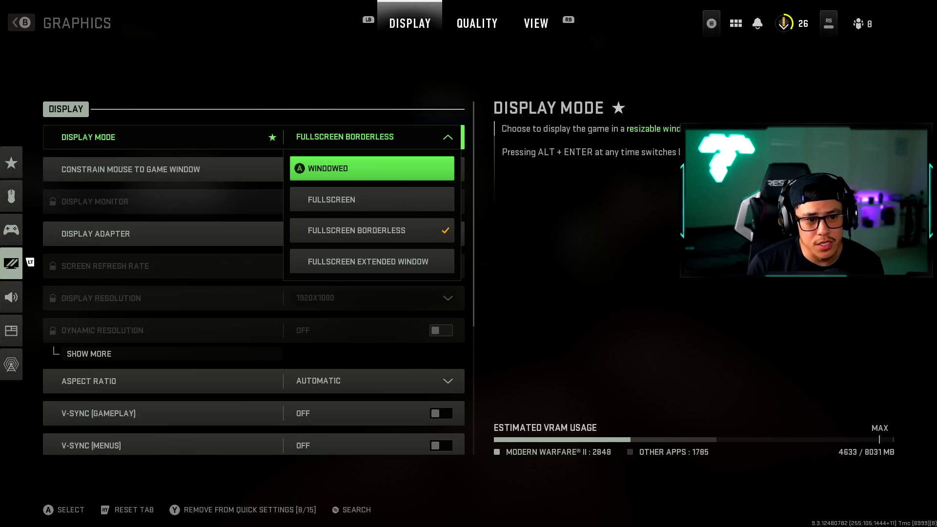
key("Down")
key("Down")
key("Down")
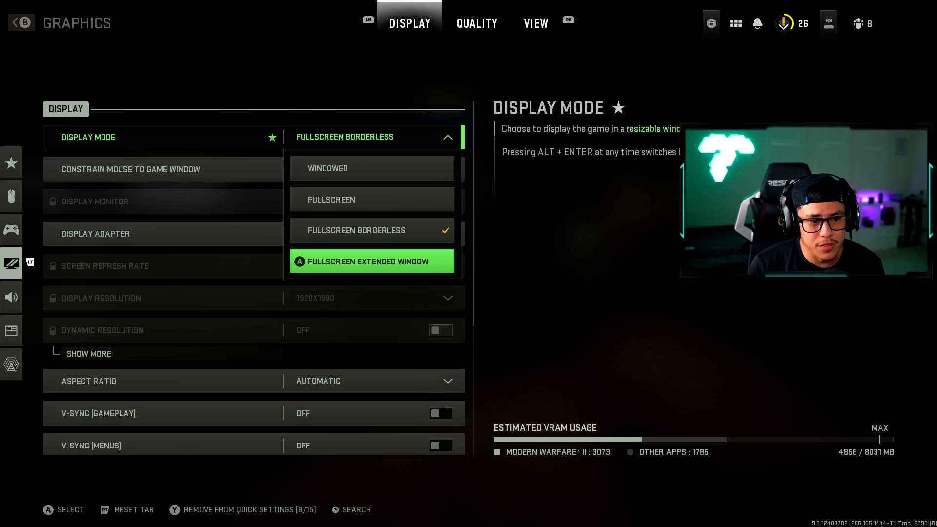
key("Up")
key("Up")
key("Down")
key("Up")
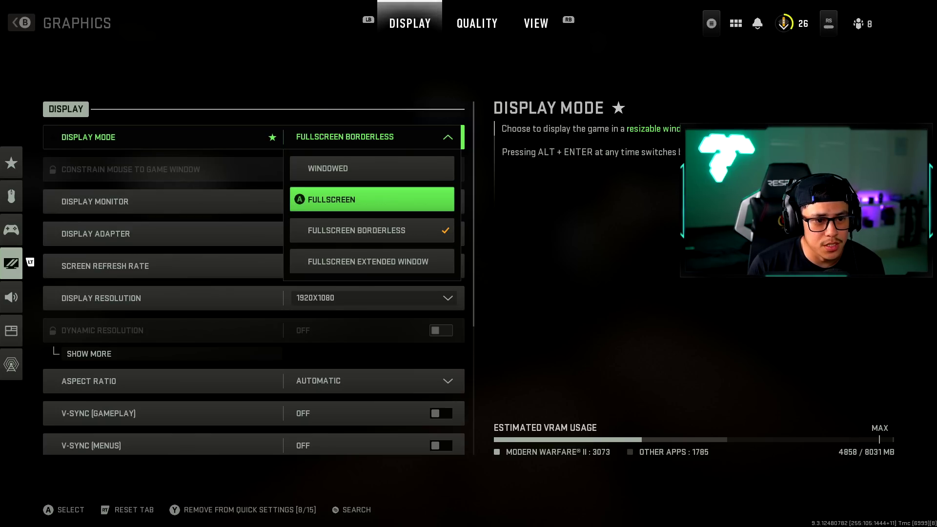
key("Down")
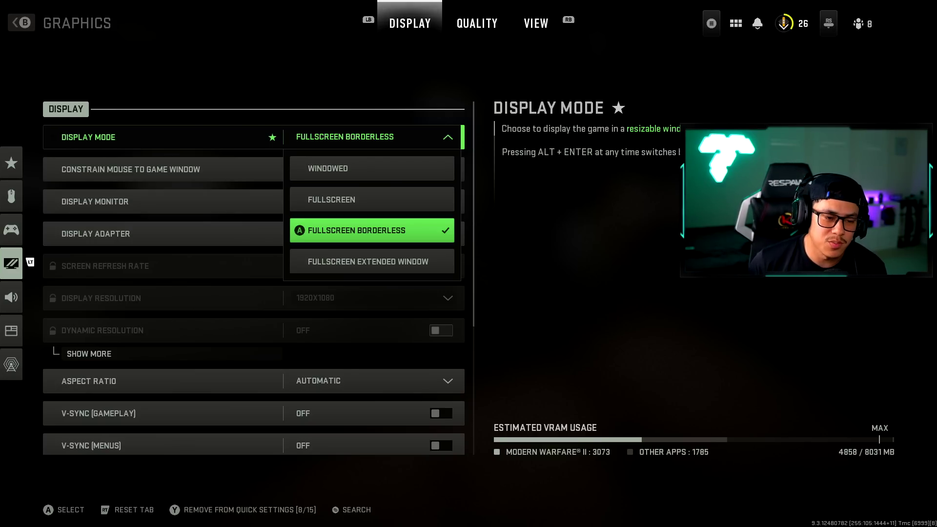
key("Up")
key("Up")
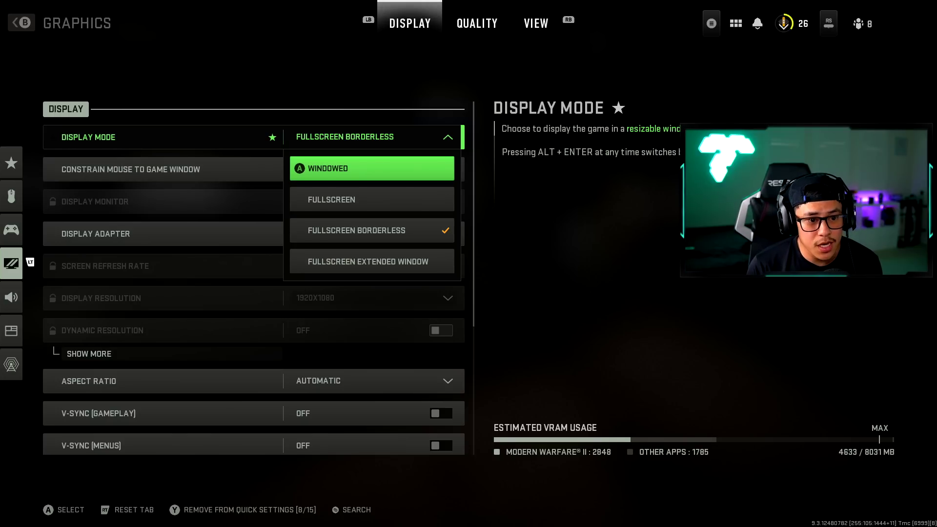
key("Down")
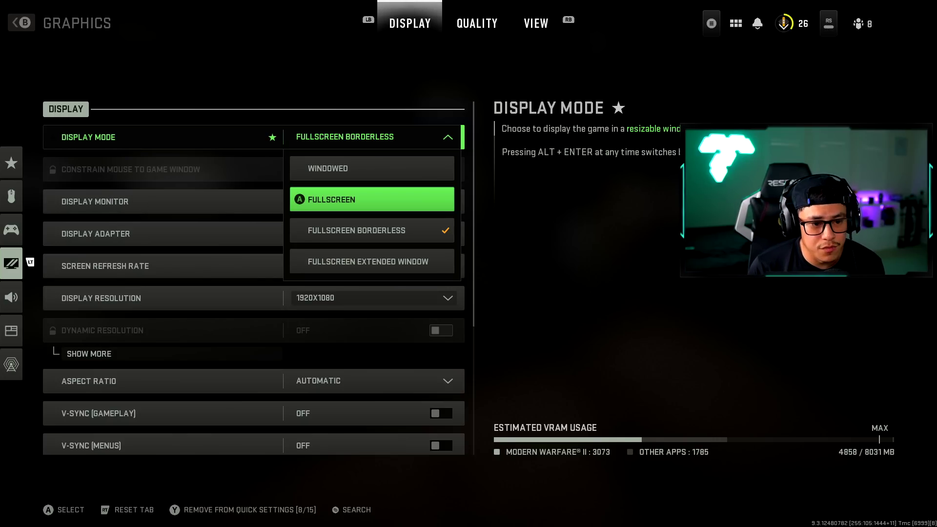
key("Escape")
Review the display adapter, screen refresh rate, display resolution, aspect ratio and V-Sync settings.
key("Down")
key("Down")
key("Down")
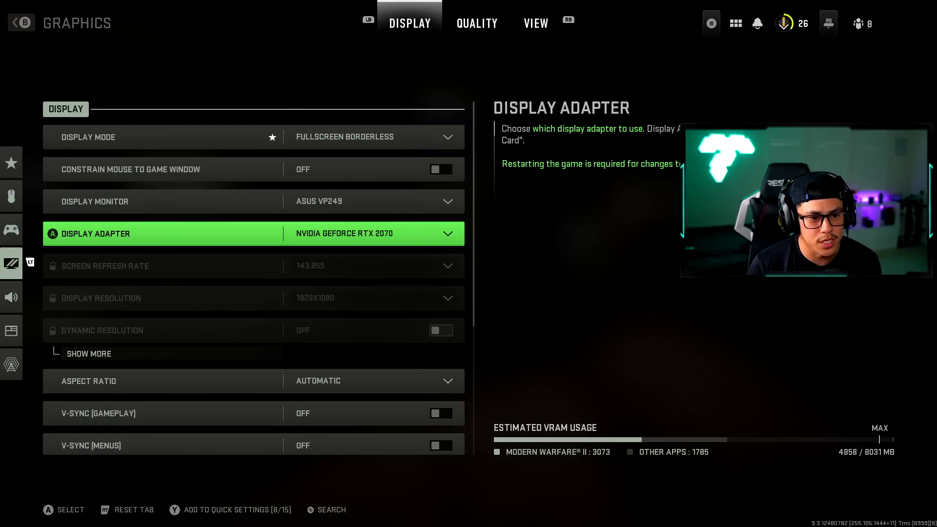
key("Down")
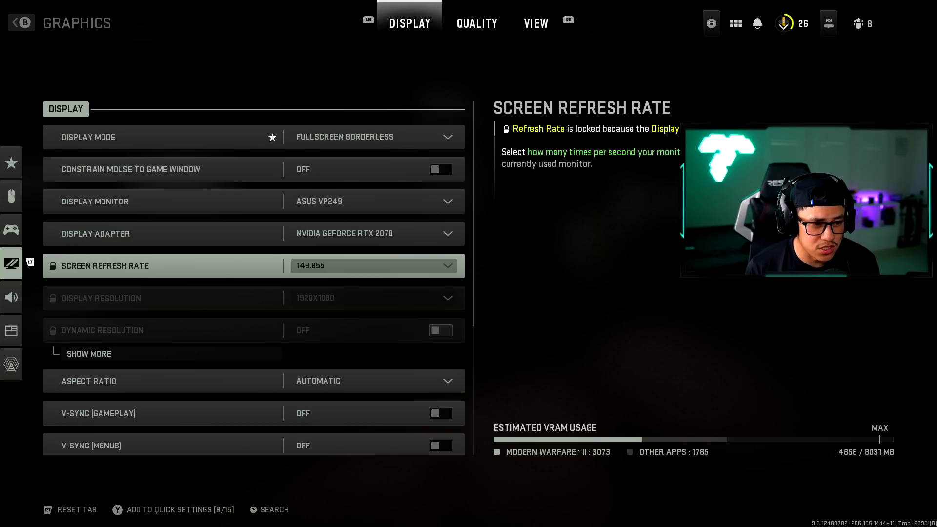
key("Down")
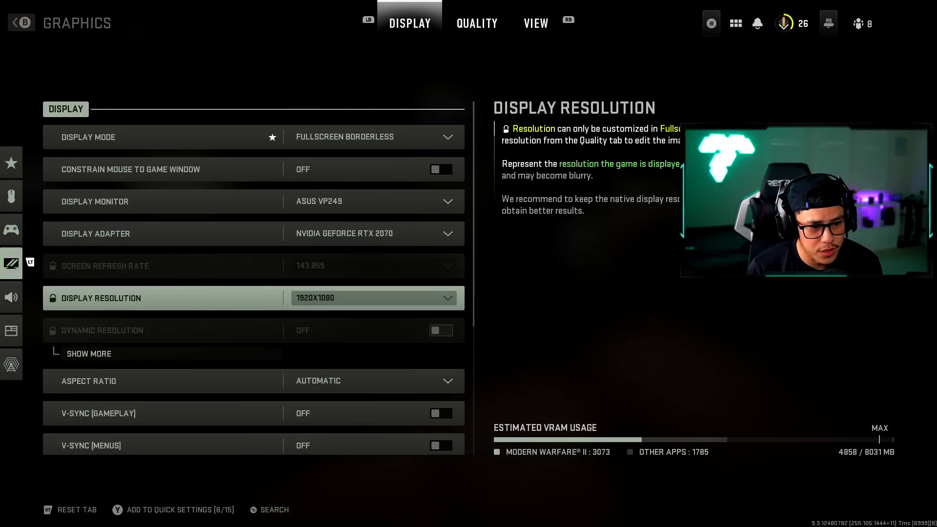
key("Down")
key("Down")
key("Down")
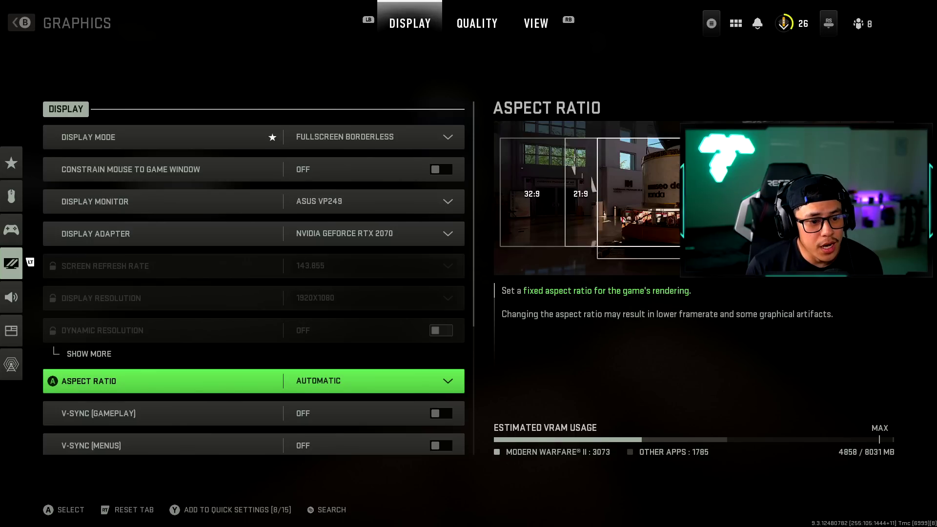
key("Down")
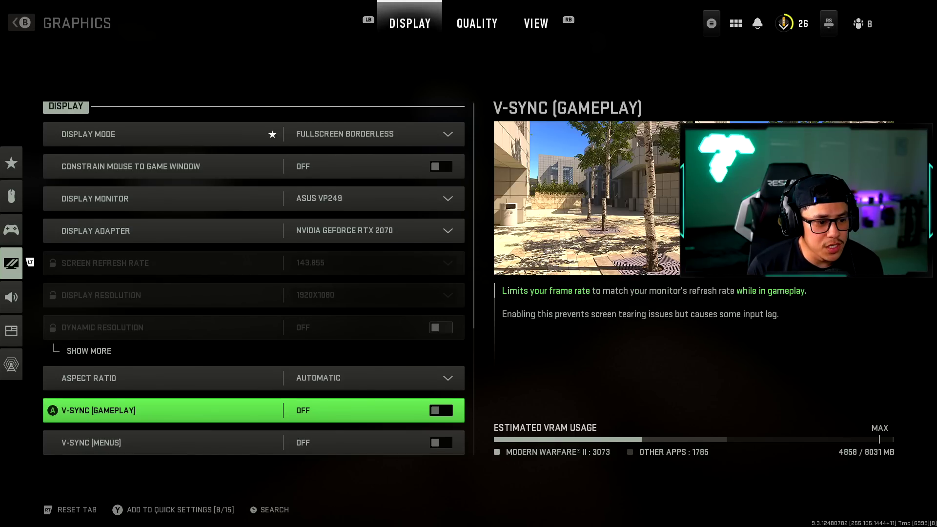
key("Down")
Keep the framerate limit on Custom and inspect its gameplay, menu and out-of-focus limits.
key("Down")
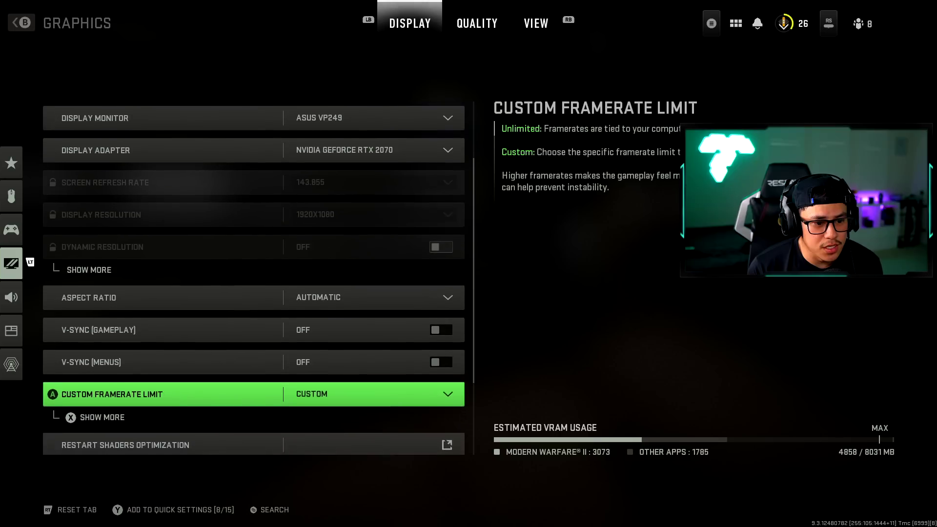
key("Return")
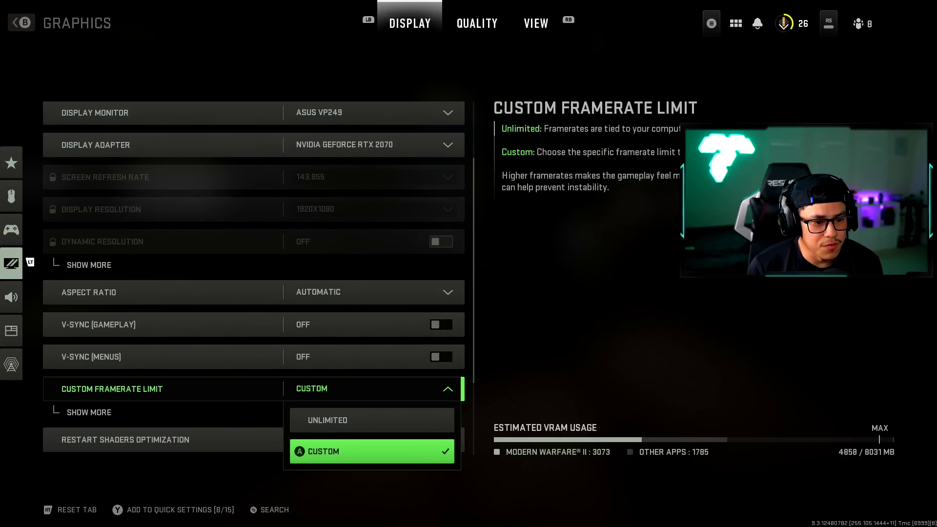
key("Return")
key("Down")
key("Up")
key("x")
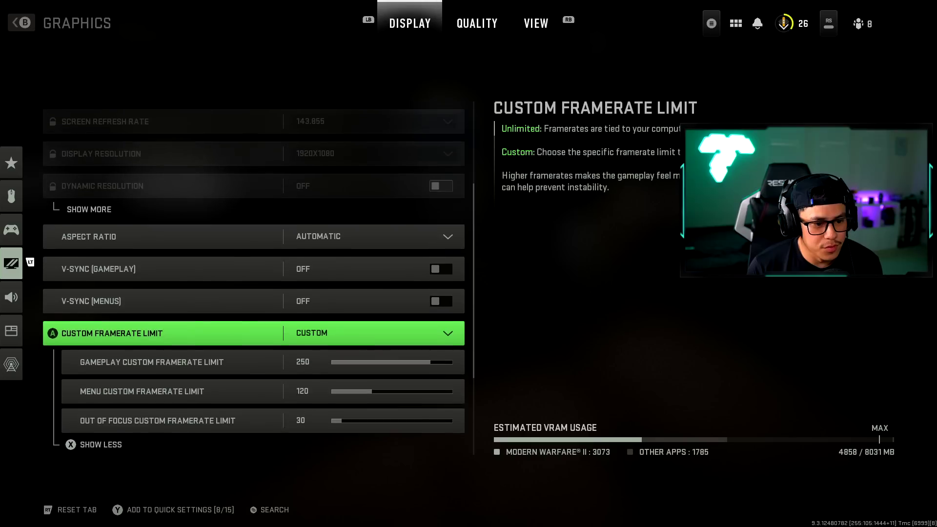
key("Down")
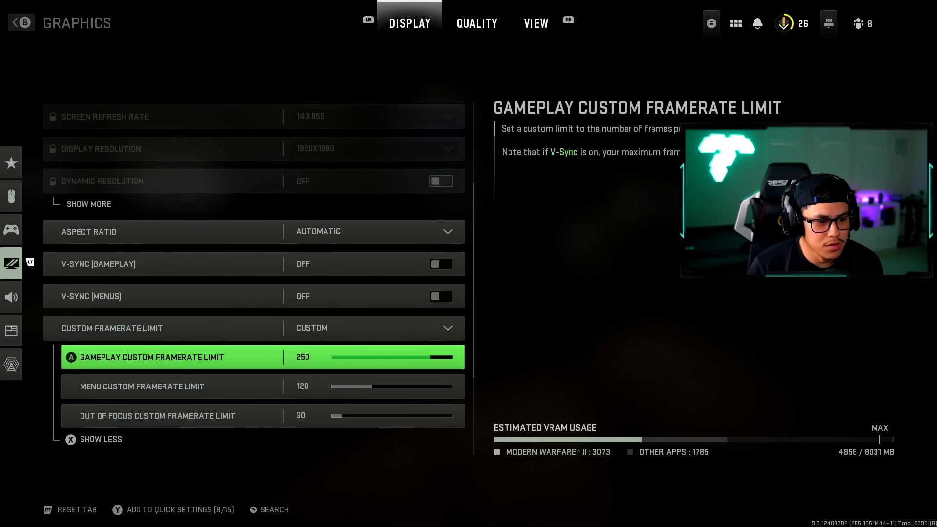
key("x")
Review the remaining display settings, from Restart Shaders Optimization and Display Gamma to Brightness and Focused Mode.
key("Down")
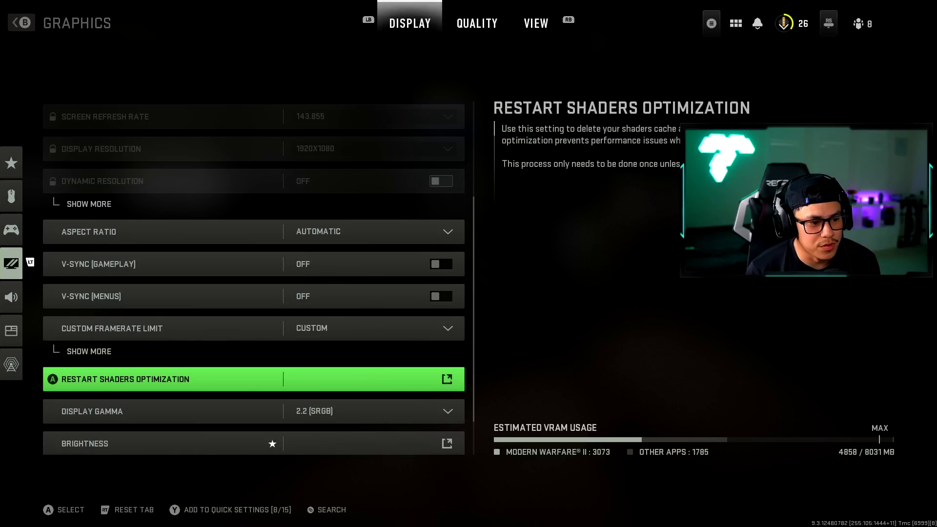
key("Down")
key("Down")
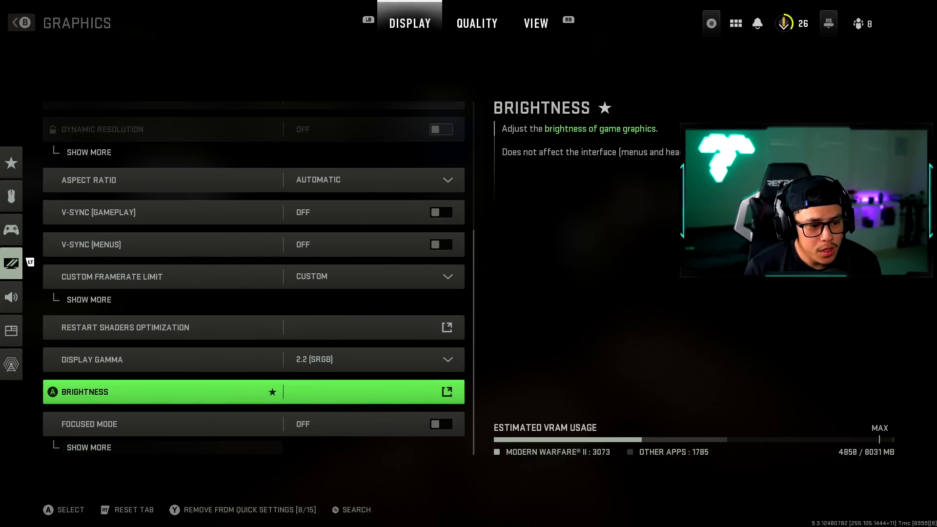
key("Down")
key("Up")
key("Down")
key("Down")
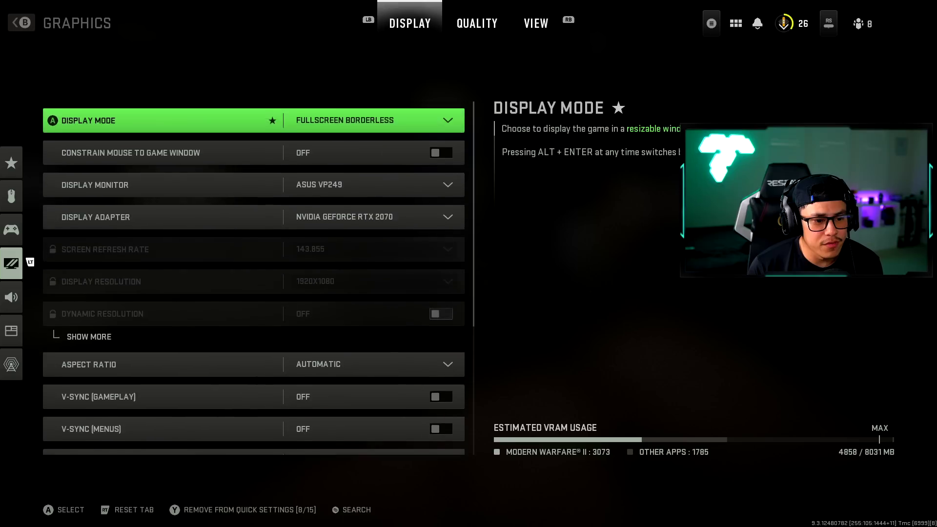
key("Up")
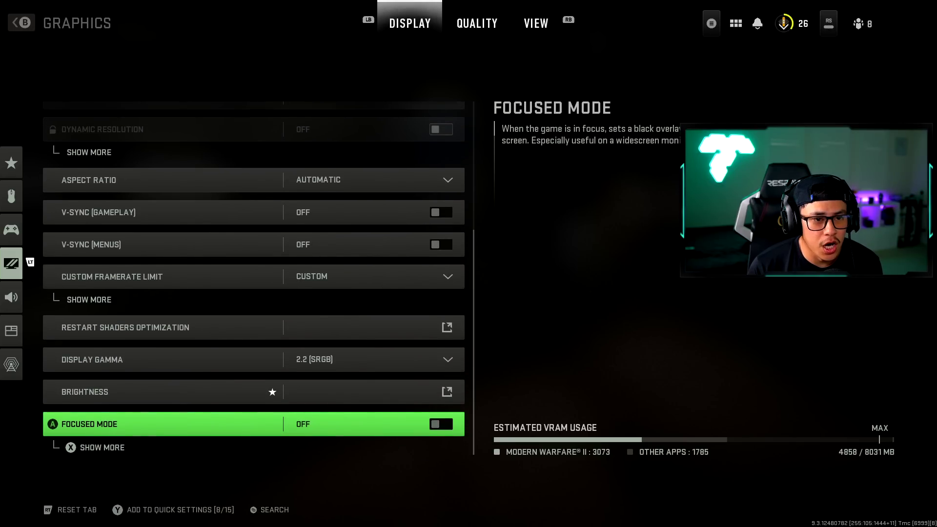
Open the graphics Quality settings and review the global quality options from the presets to Nearby Level of Detail.
key("e")
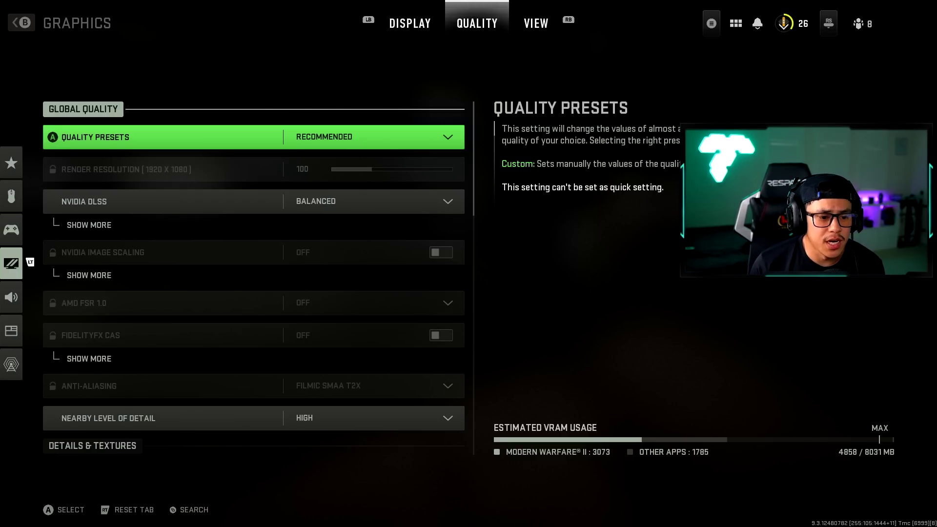
key("Down")
key("Down")
key("Down")
key("Down")
key("Down")
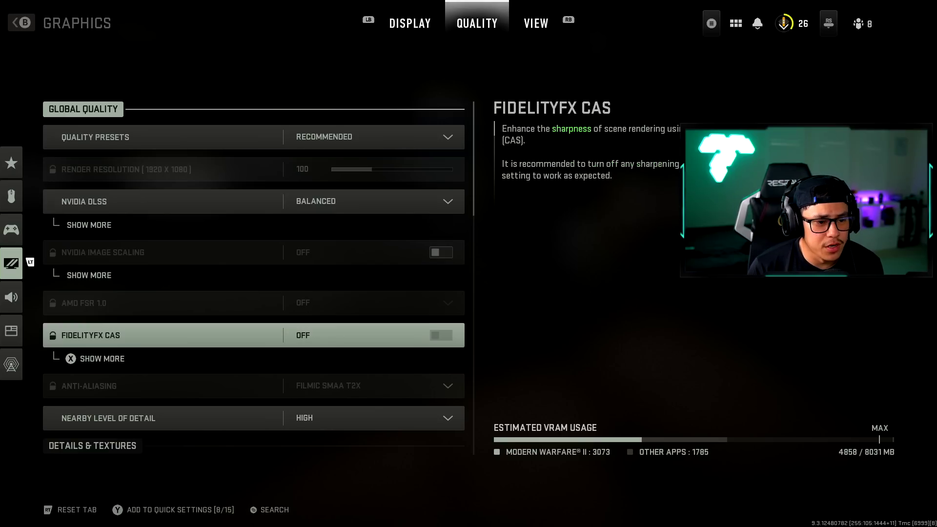
key("Down")
key("Down")
Review the details and textures settings, from Texture Resolution through Shader Quality and Tessellation to Streaming Quality.
key("Down")
key("Down")
key("Down")
key("Down")
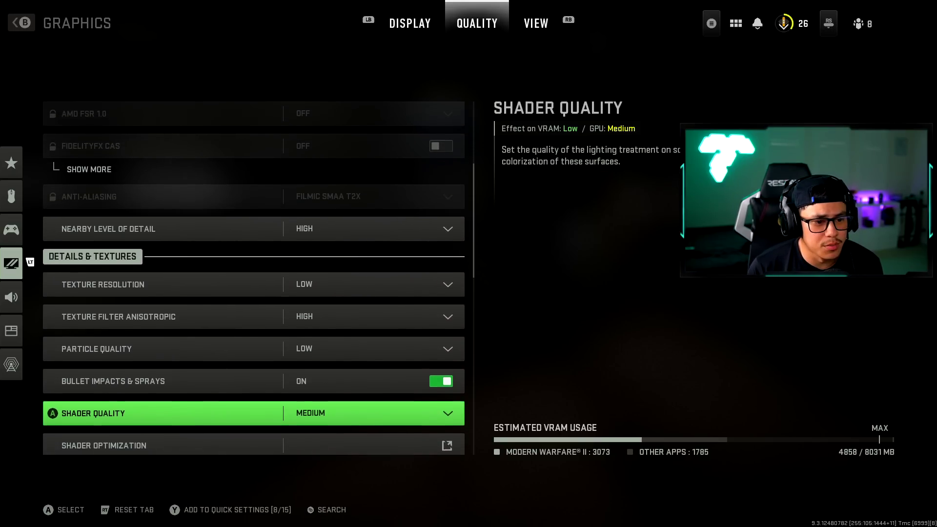
key("Down")
key("Down")
key("Down")
key("Down")
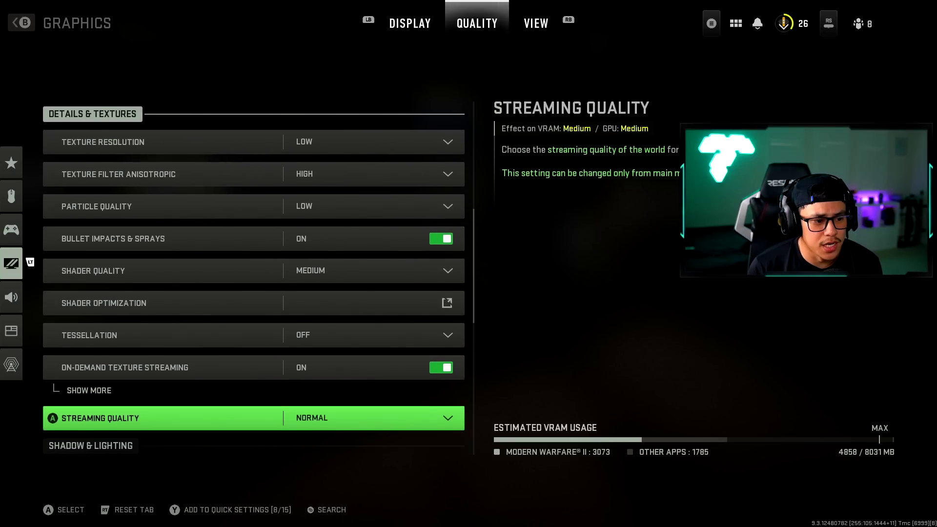
Review the shadow and lighting settings, from Shadow Map Resolution and the cached shadows to Ambient Occlusion and SSR.
key("Down")
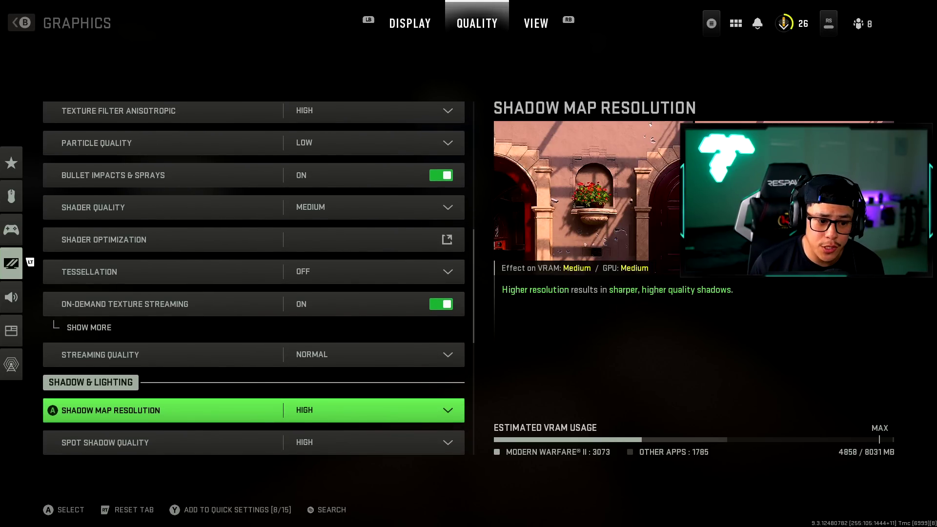
key("Down")
key("Down")
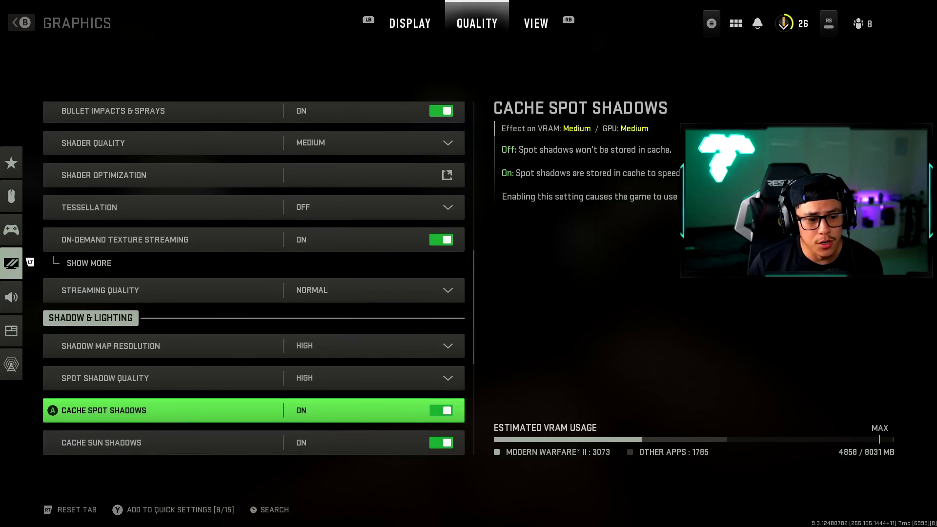
key("Down")
key("Down")
key("Down")
key("Down")
Review the post-processing effects, including NVIDIA Reflex Low Latency, Depth of Field, both motion blurs and Film Grain.
key("Down")
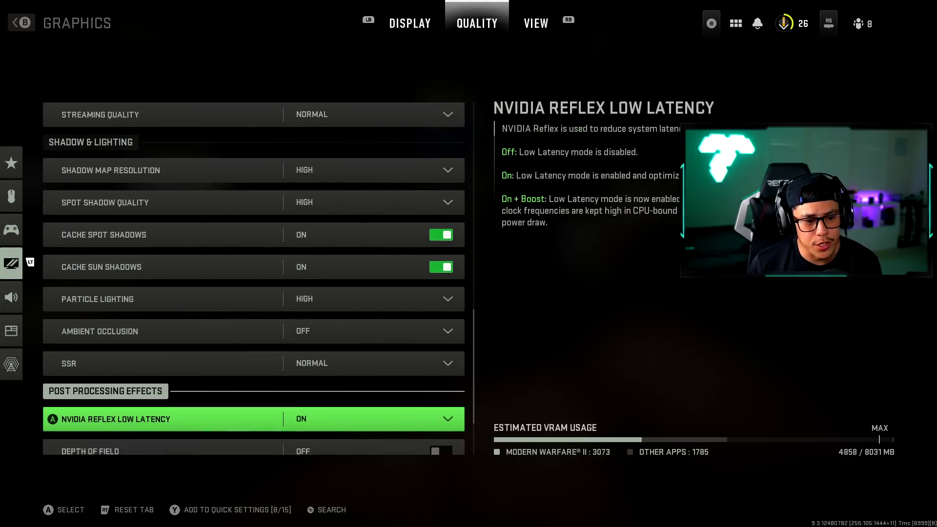
key("Down")
key("Down")
key("Down")
key("Down")
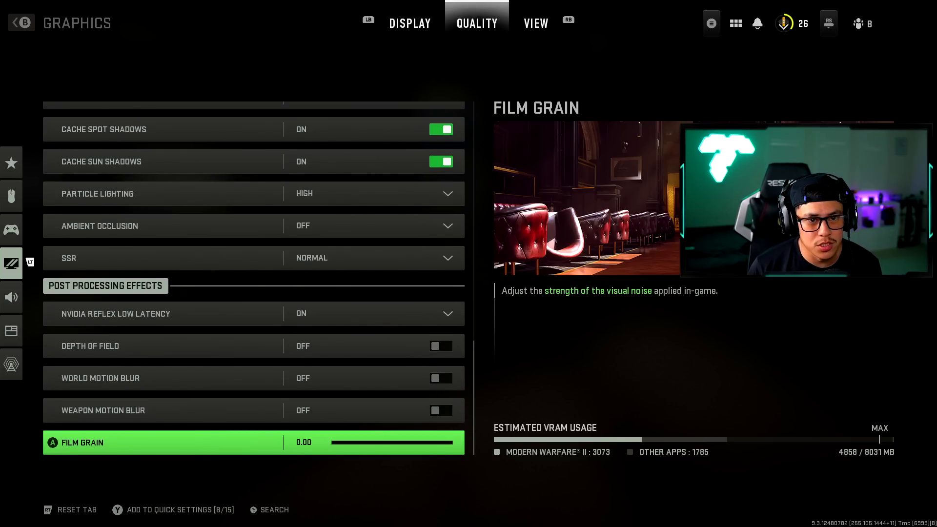
Open the graphics View settings and review the field of view options and the 1st and 3rd person camera movement.
key("e")
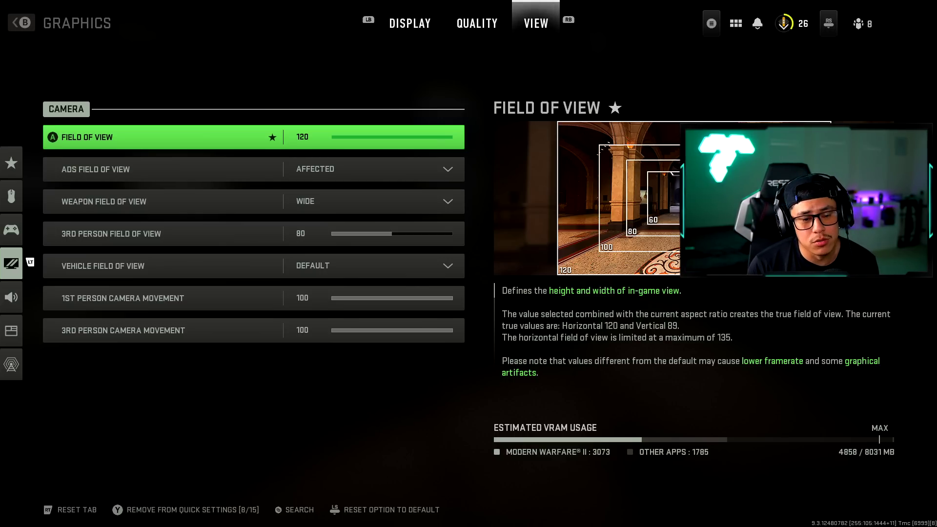
left_click(146, 170)
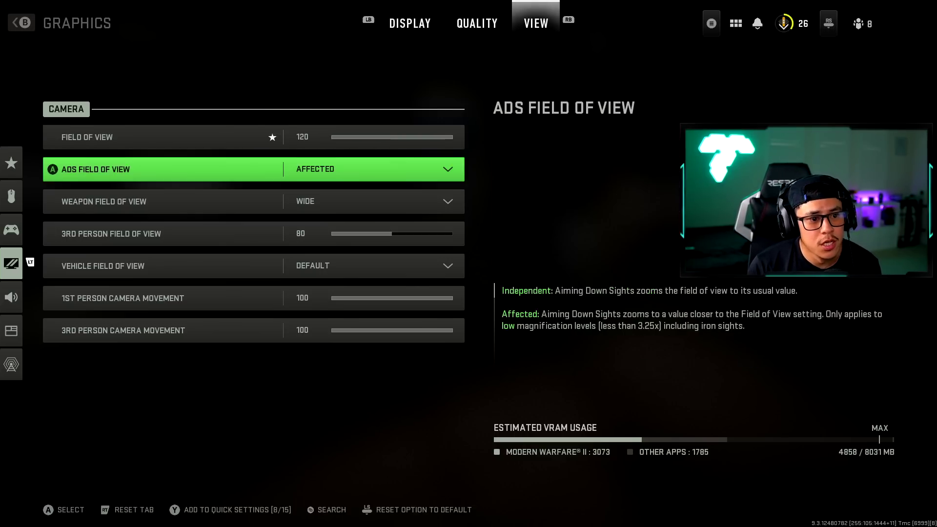
left_click(147, 201)
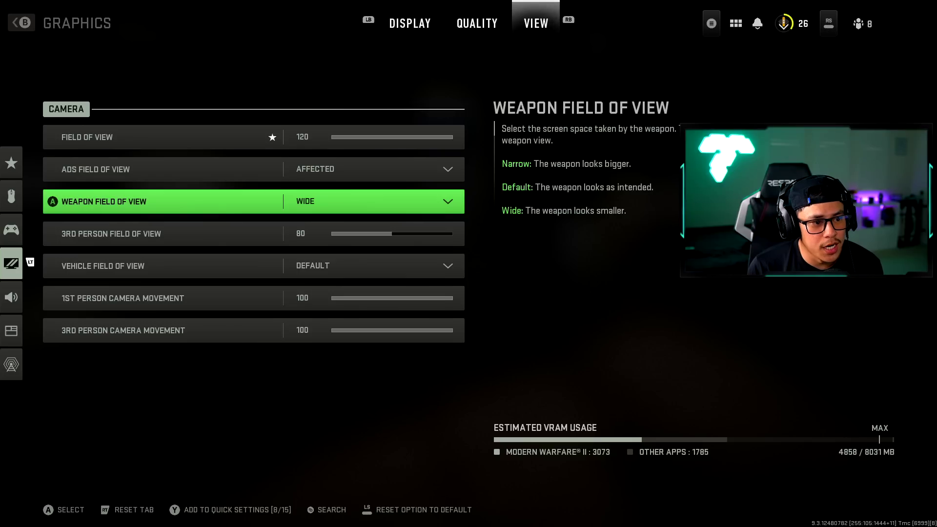
left_click(147, 234)
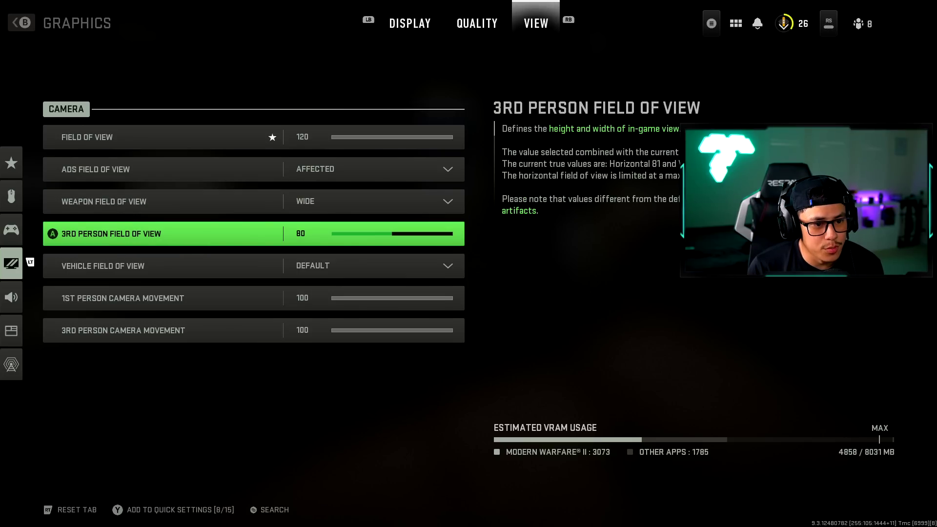
left_click(146, 266)
left_click(147, 298)
left_click(146, 331)
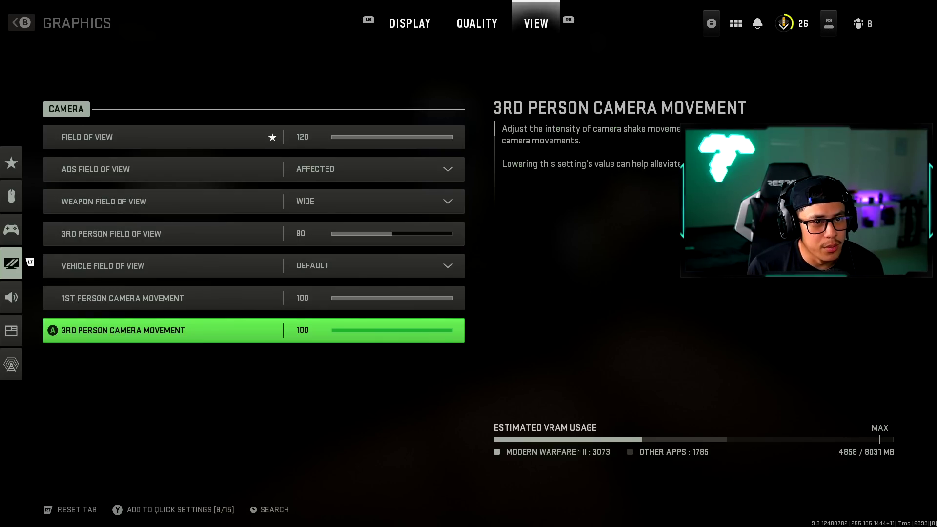
Leave the graphics settings and open the Audio settings.
key("Escape")
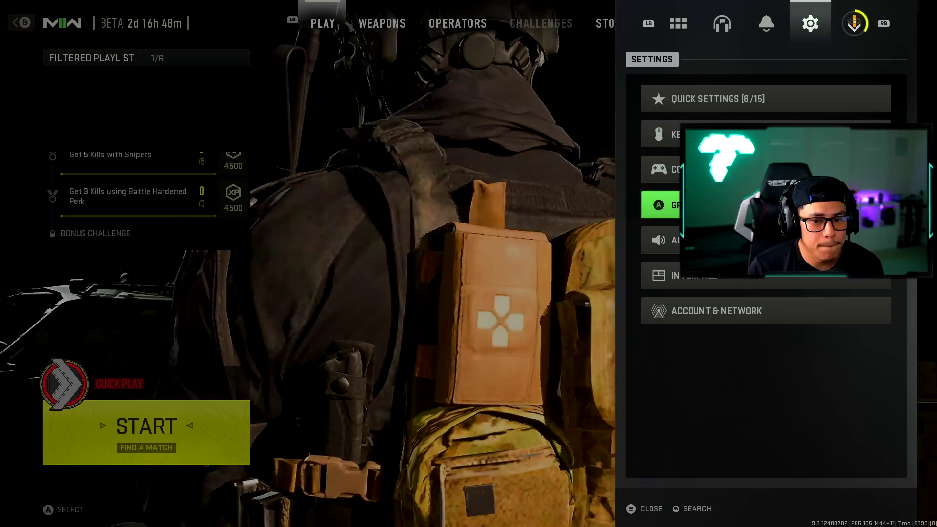
key("Down")
key("Return")
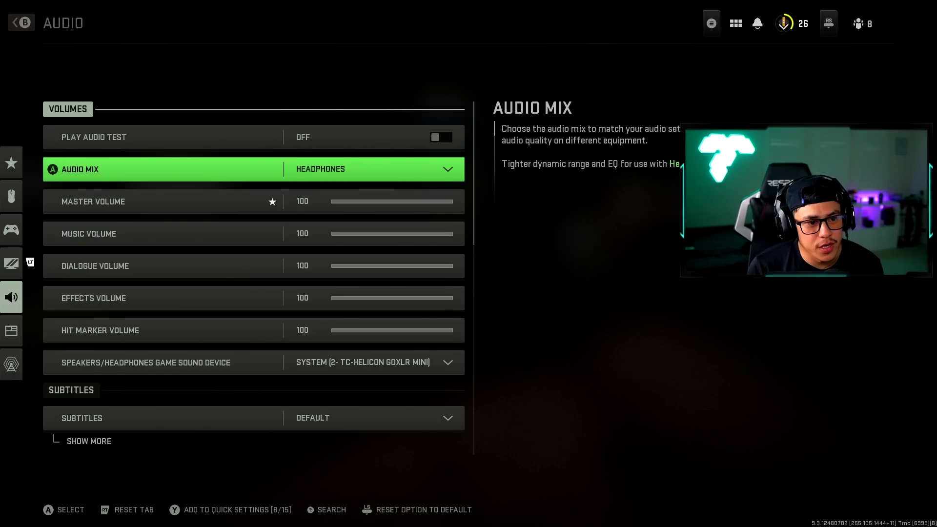
Set the Music Volume to 0 in the audio settings.
left_click(161, 202)
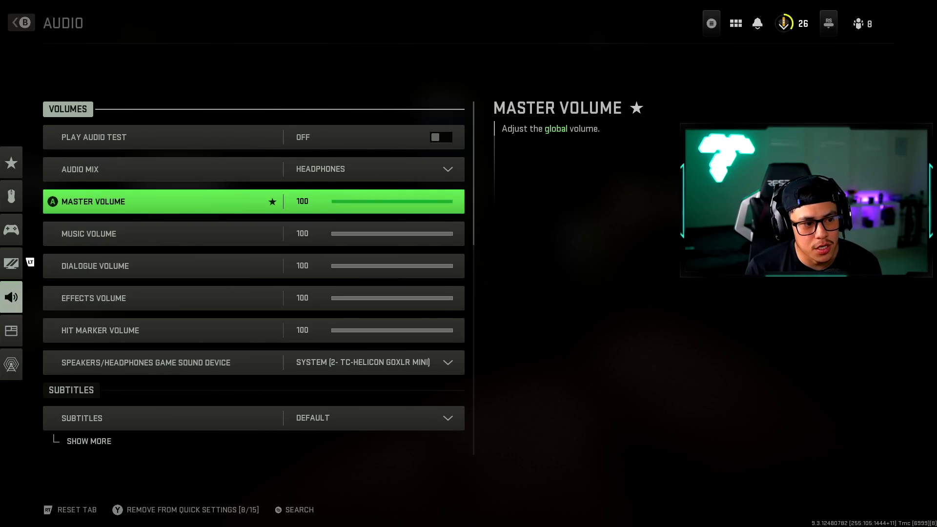
left_click(161, 234)
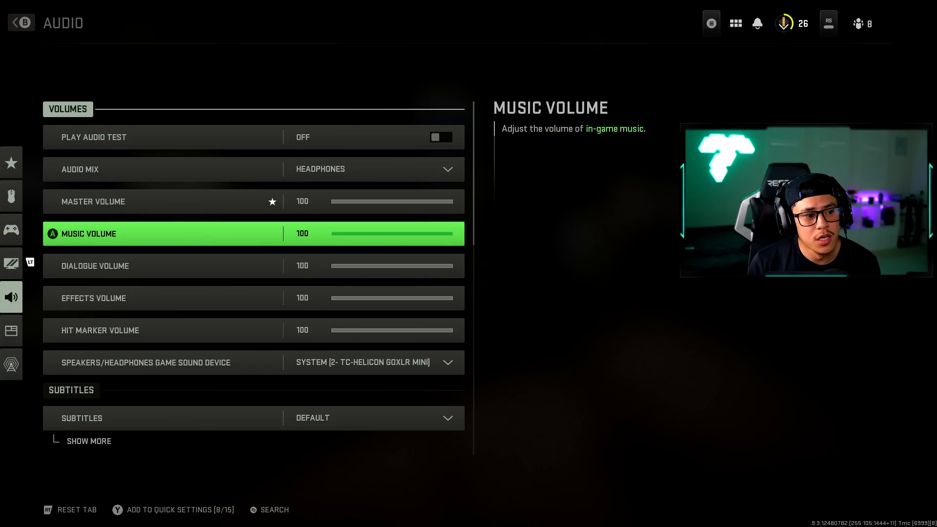
key("Return")
key("Left")
key("Left")
key("Left")
key("Left")
key("Left")
key("Left")
key("Left")
key("Left")
key("Left")
key("Left")
key("Left")
key("Left")
key("Left")
key("Left")
key("Left")
key("Left")
key("Left")
key("Left")
key("Left")
key("Left")
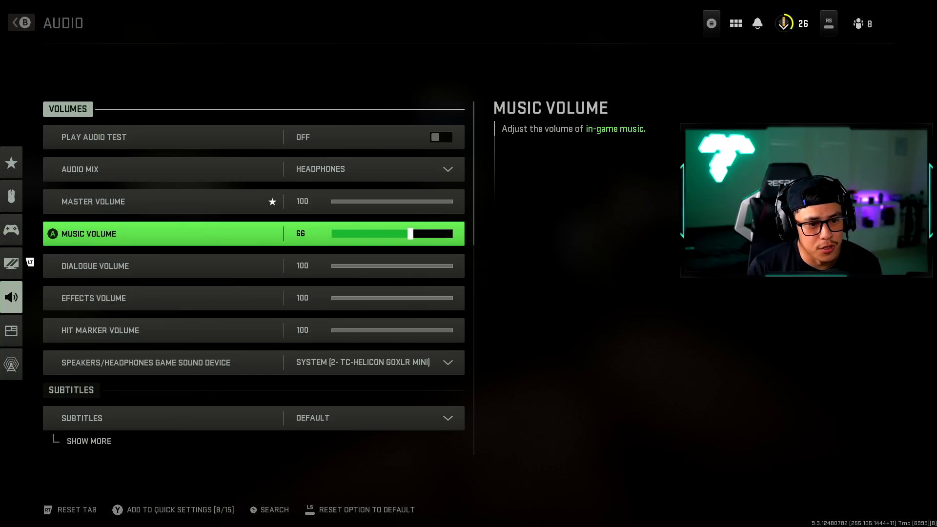
key("Left")
key("Left")
key("Left")
key("Left")
key("Left")
key("Left")
key("Left")
key("Left")
key("Left")
key("Left")
key("Left")
key("Left")
key("Left")
key("Left")
key("Left")
key("Left")
key("Left")
key("Left")
key("Left")
key("Left")
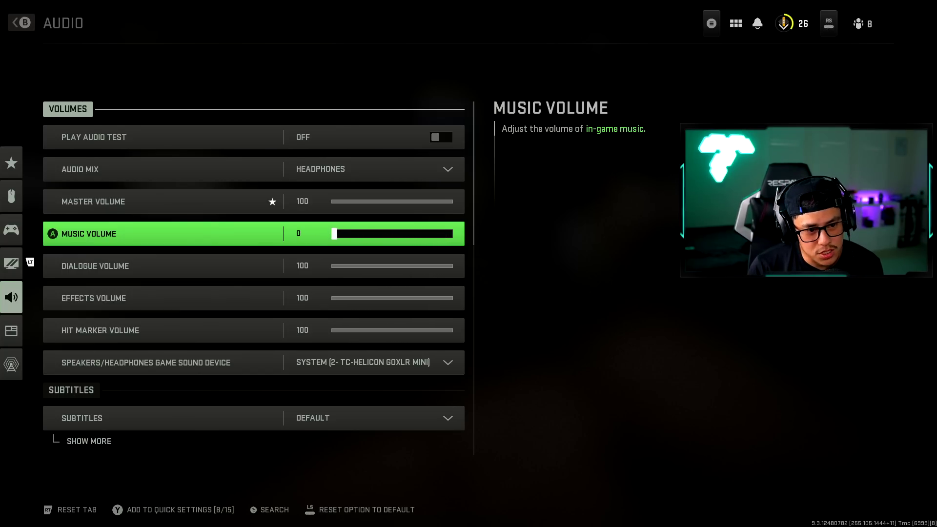
key("Return")
Review the Dialogue, Effects and Hit Marker volumes and the speakers/headphones game sound device.
key("Down")
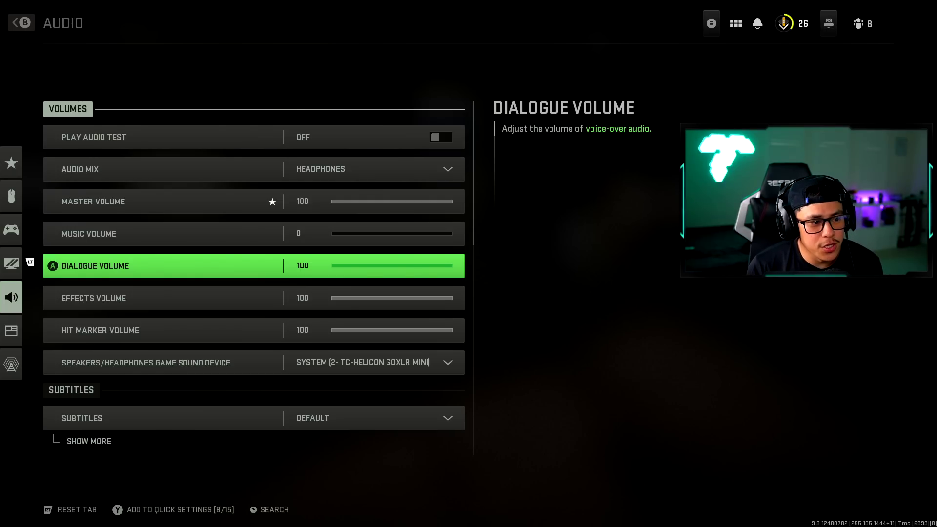
key("Down")
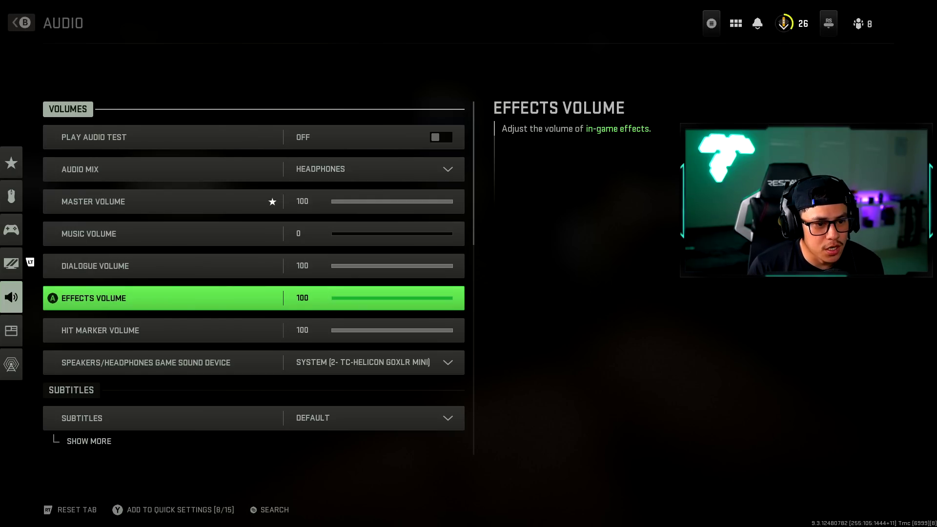
key("Down")
key("Down")
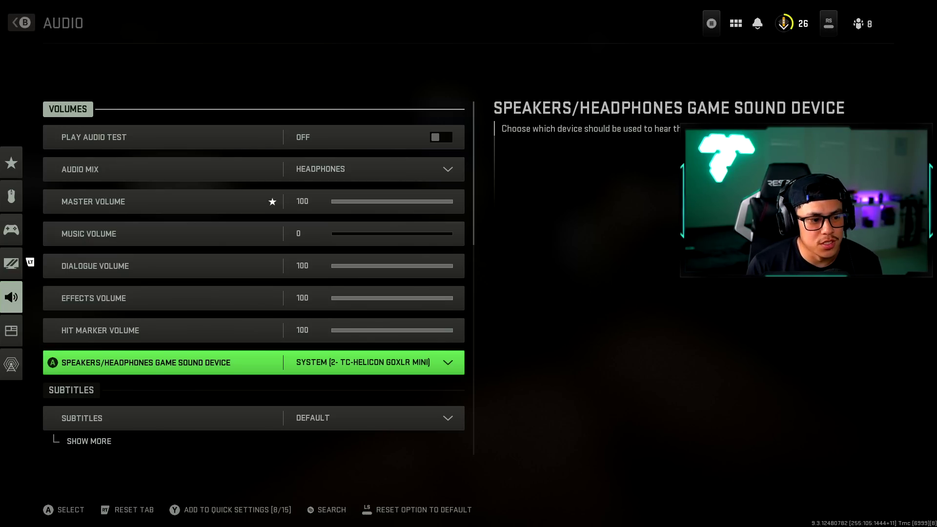
key("Down")
key("Down")
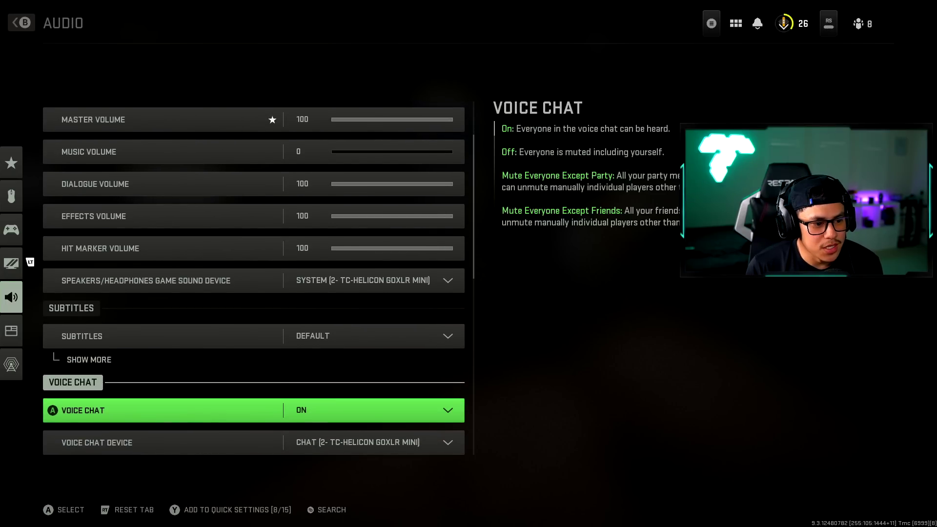
Review the voice chat settings, including the voice chat and microphone devices, recording mode, Microphone Test and push-to-talk binding.
key("Down")
key("Up")
key("Down")
key("Down")
key("Down")
key("Down")
key("Down")
key("Down")
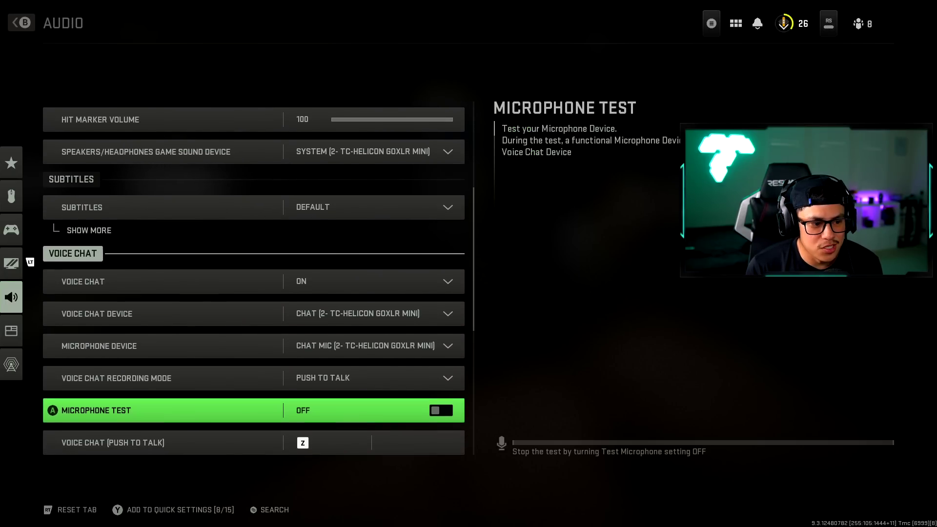
key("Down")
Open the Interface settings and review the accessibility options down to the start of the HUD section.
key("e")
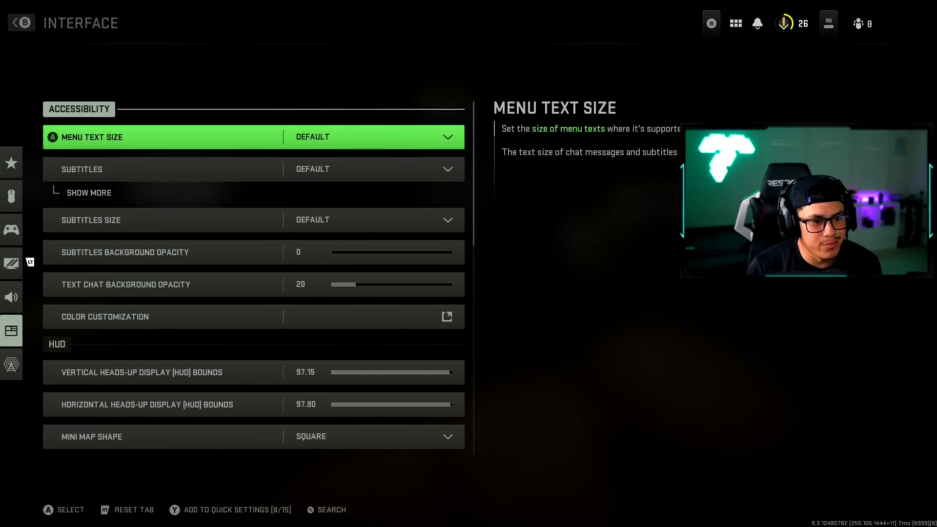
key("Down")
key("Down")
key("Down")
key("Down")
key("Down")
key("Down")
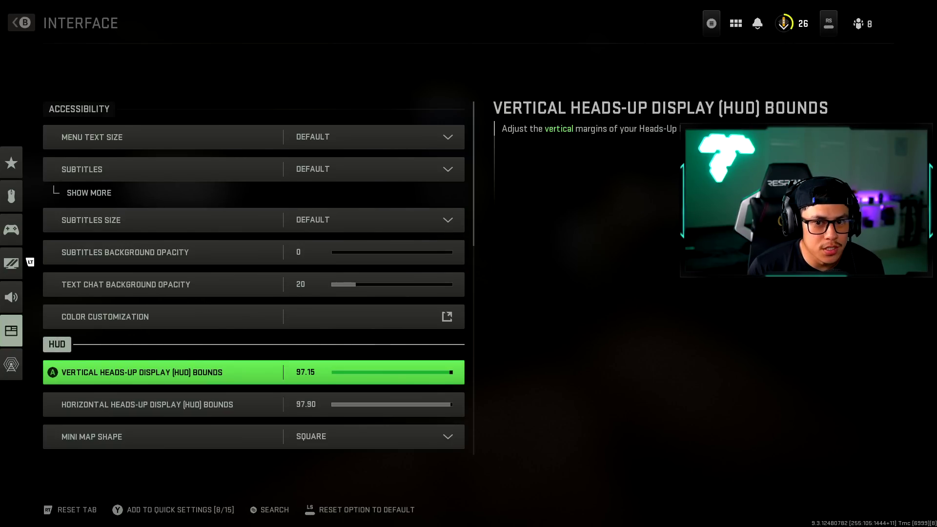
Compare the Horizontal and Vertical Heads-Up Display (HUD) Bounds settings.
key("Down")
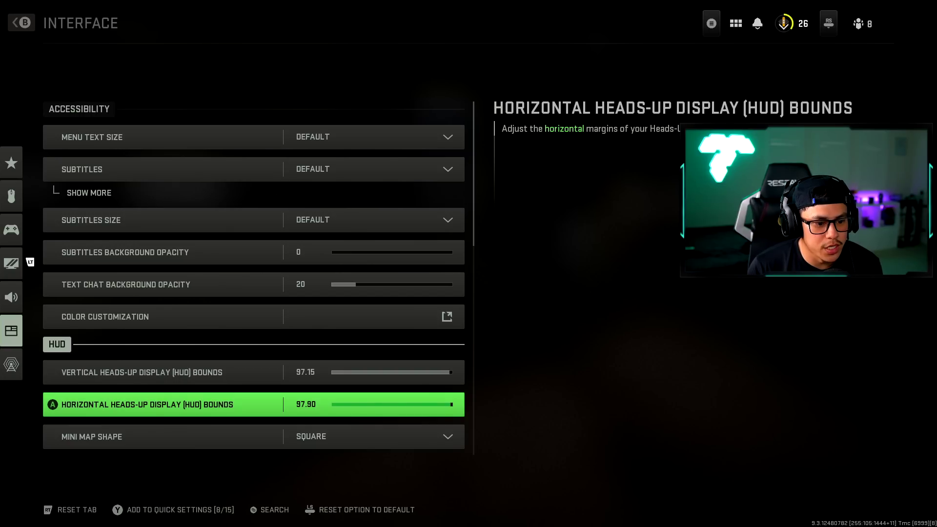
key("Return")
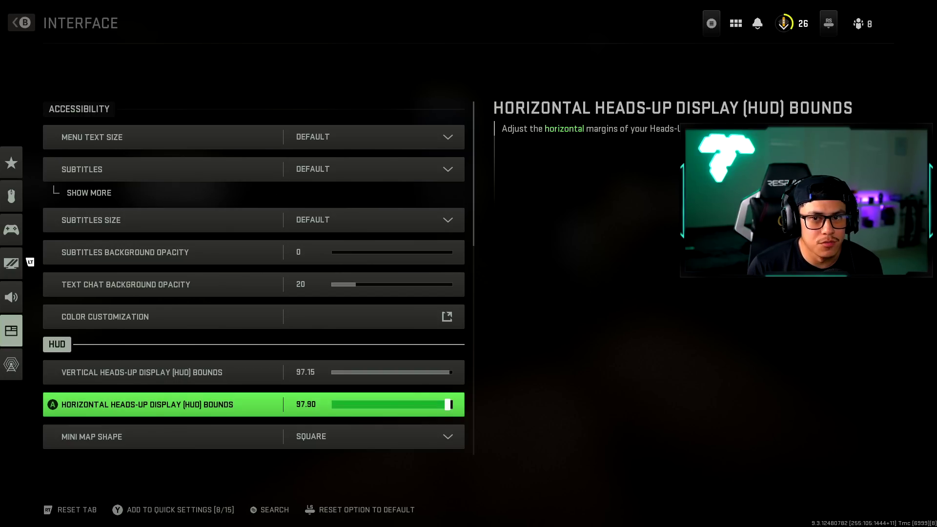
key("Up")
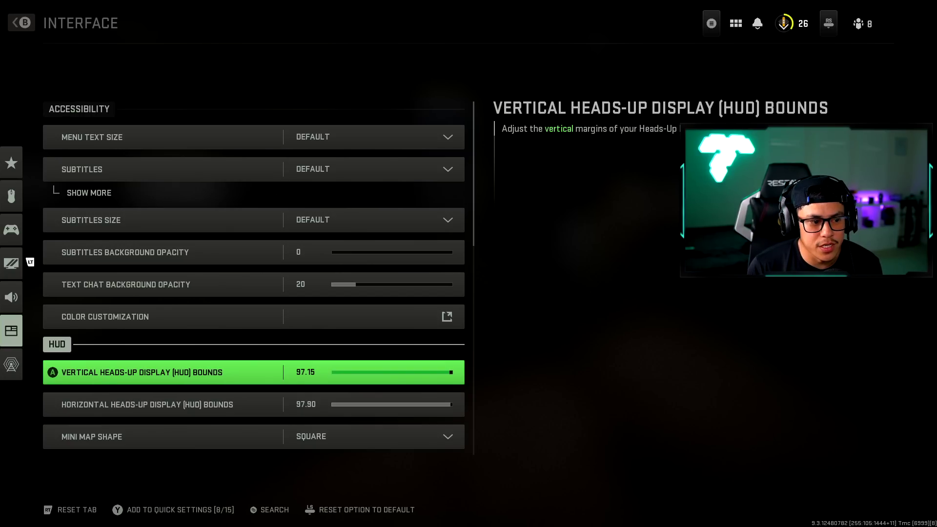
key("Down")
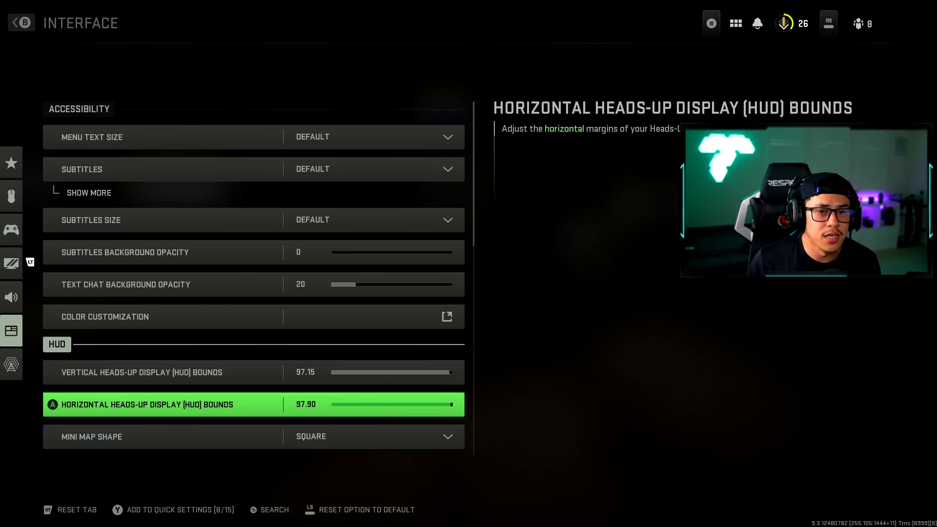
key("Up")
key("Down")
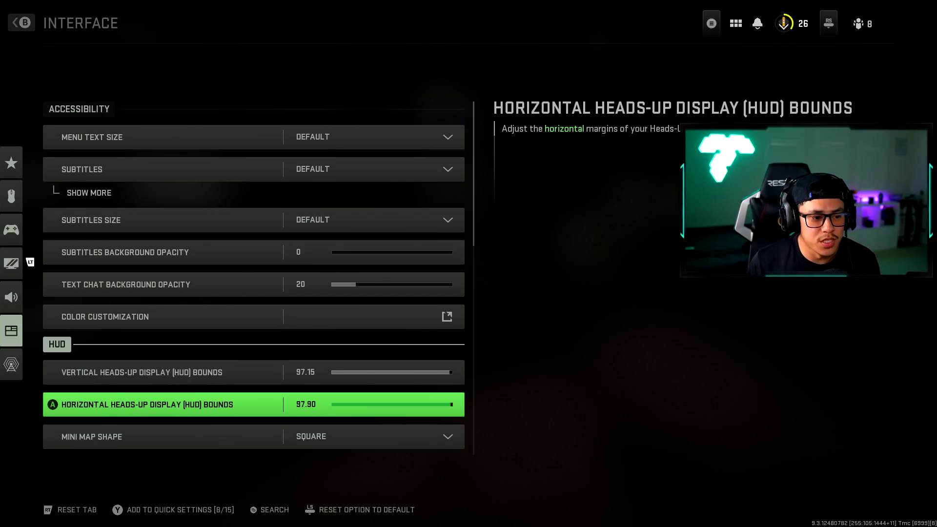
key("Up")
key("Down")
key("Up")
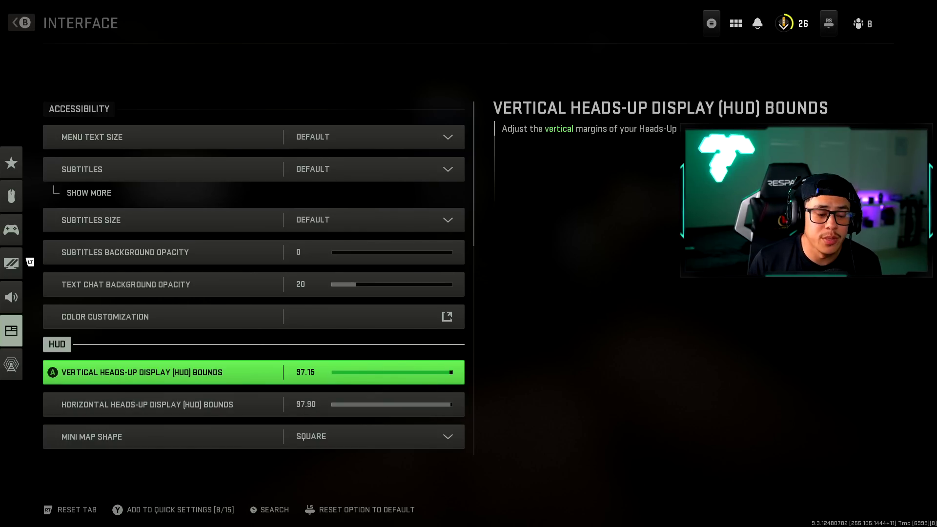
Set the Vertical Heads-Up Display (HUD) Bounds to 97.20.
key("Return")
key("Left")
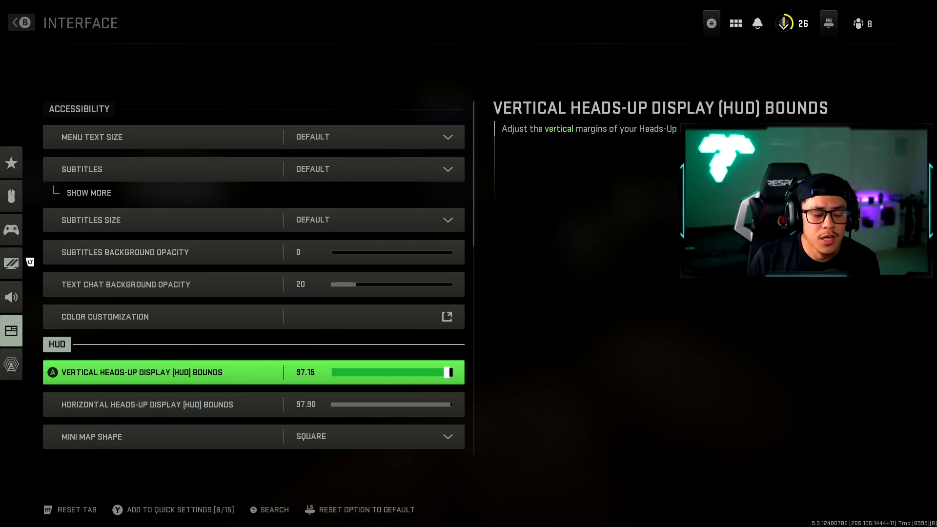
key("Right")
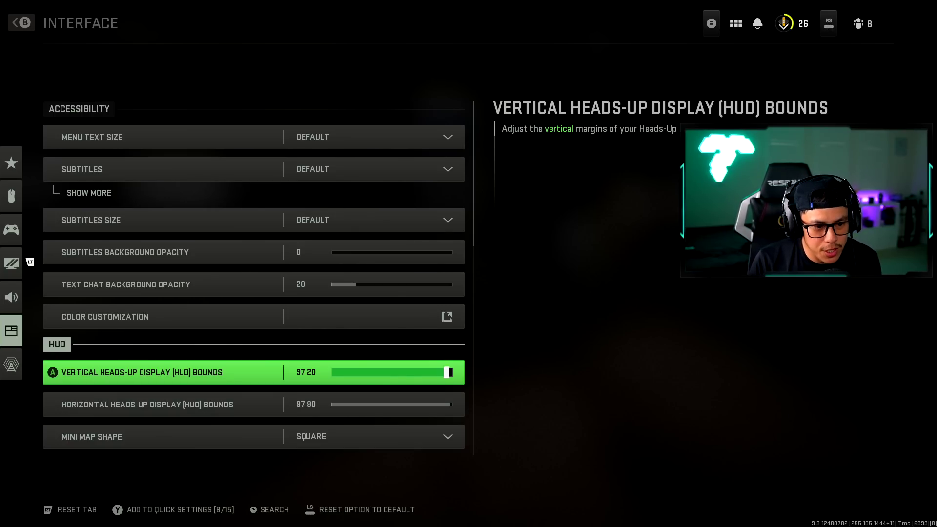
key("Down")
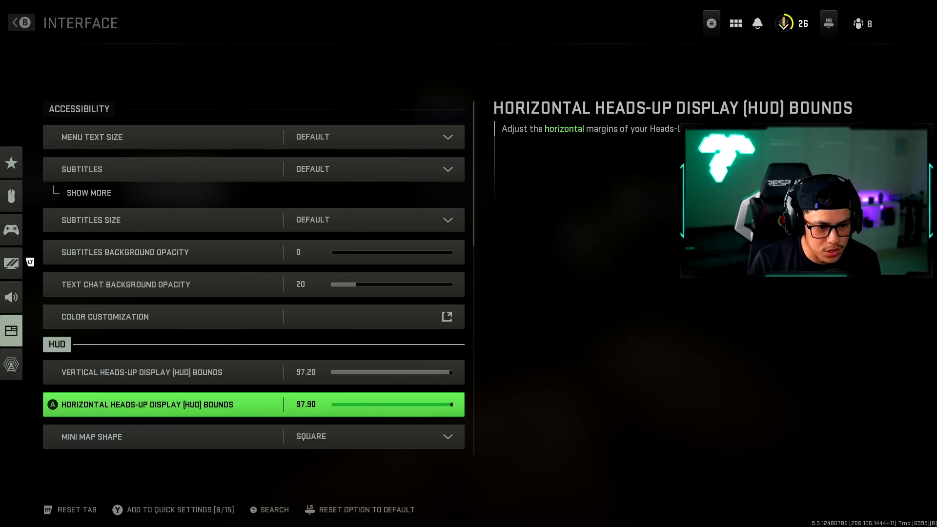
Review the mini map shape and rotation, Horizontal Compass, Crosshairs and both hit marker options.
key("Down")
key("Down")
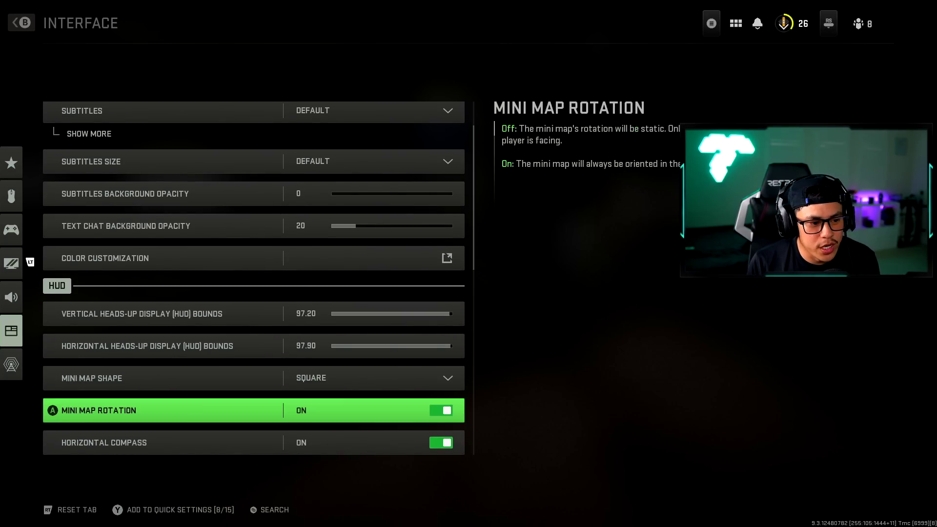
key("Down")
key("Down")
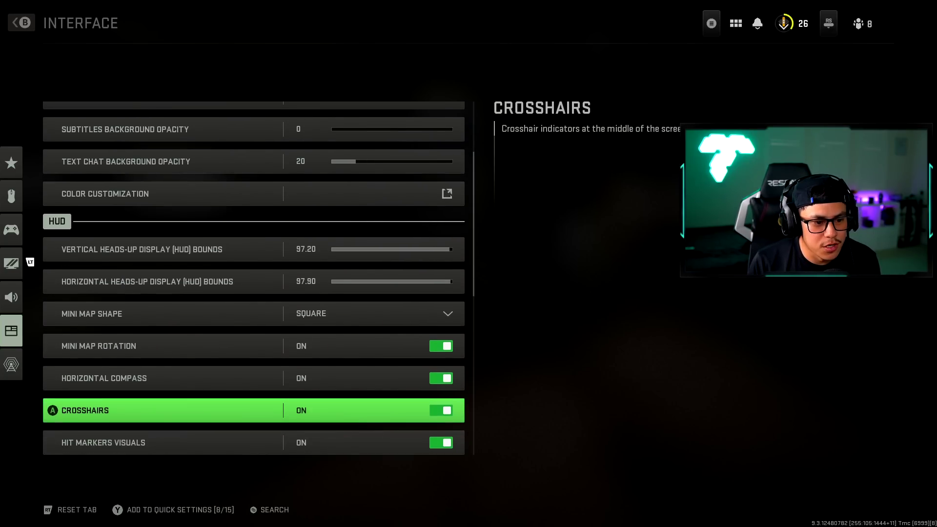
key("Down")
key("Down")
key("Down")
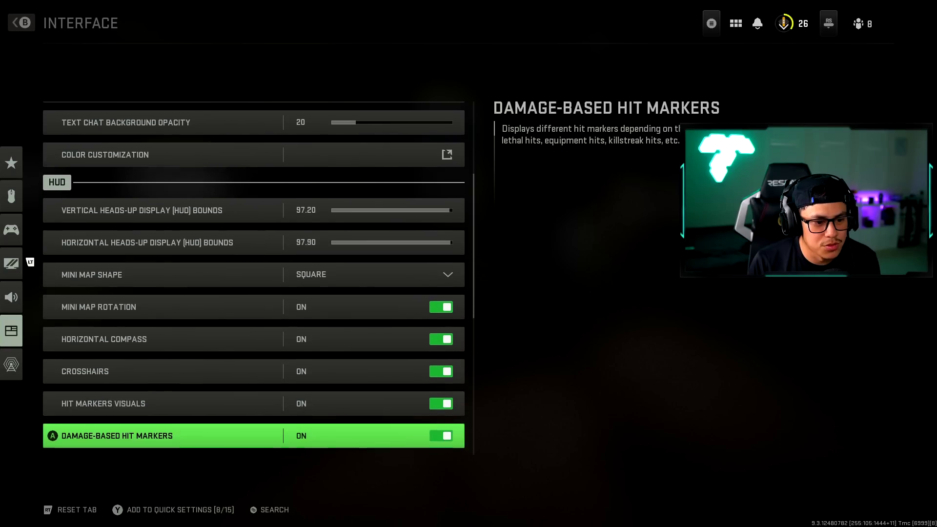
Review Player Names, Vehicle HUD Prompts and the telemetry options, and return to the Play screen.
key("Down")
key("Down")
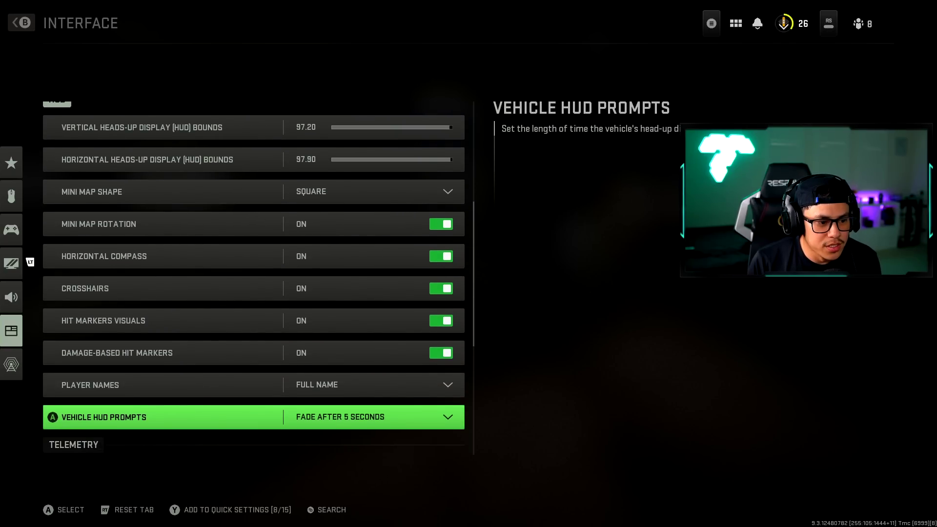
key("Down")
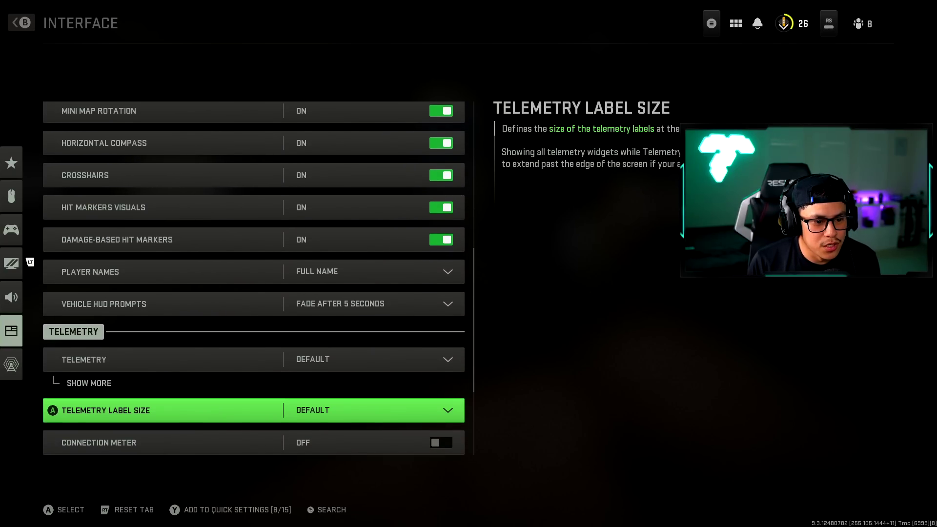
key("Down")
key("Down")
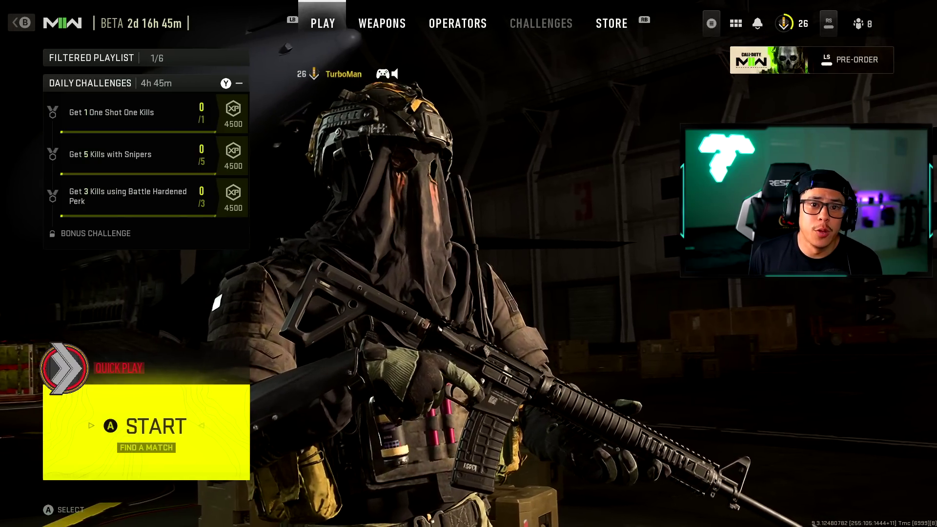